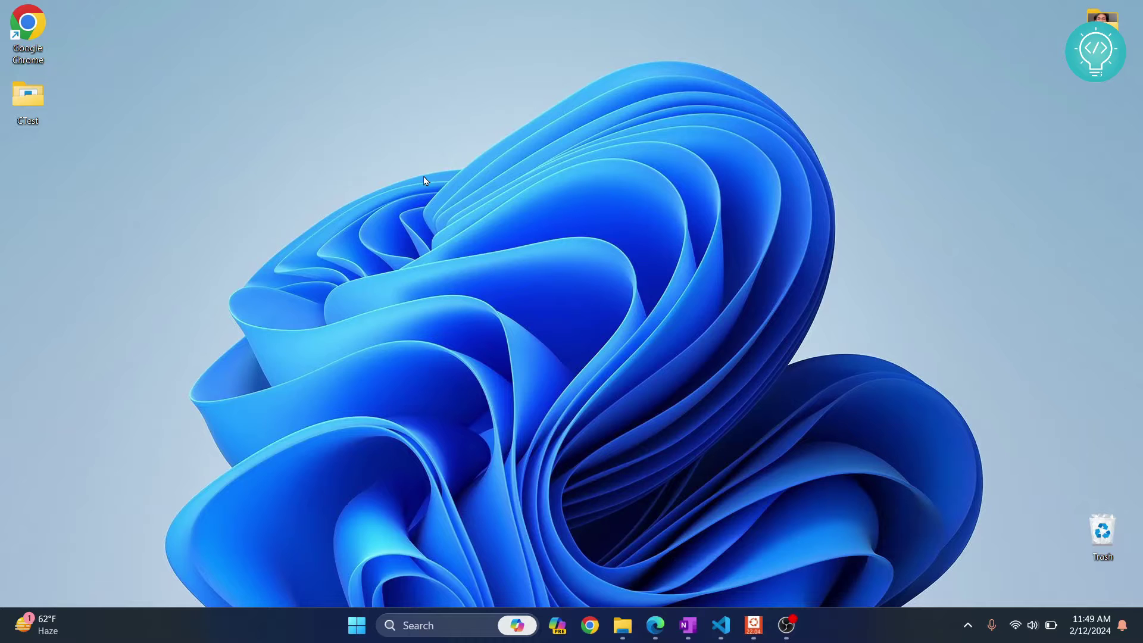
Step: From File Explorer, open This PC's Properties to reach the Settings System › About page
key(super+e)
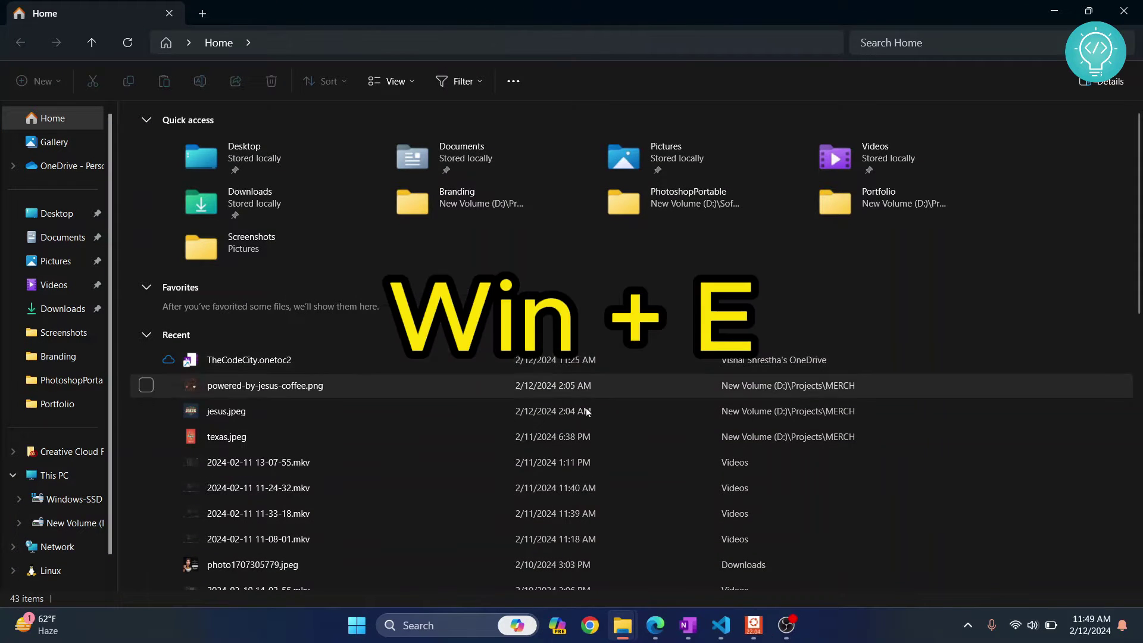
right_click(51, 482)
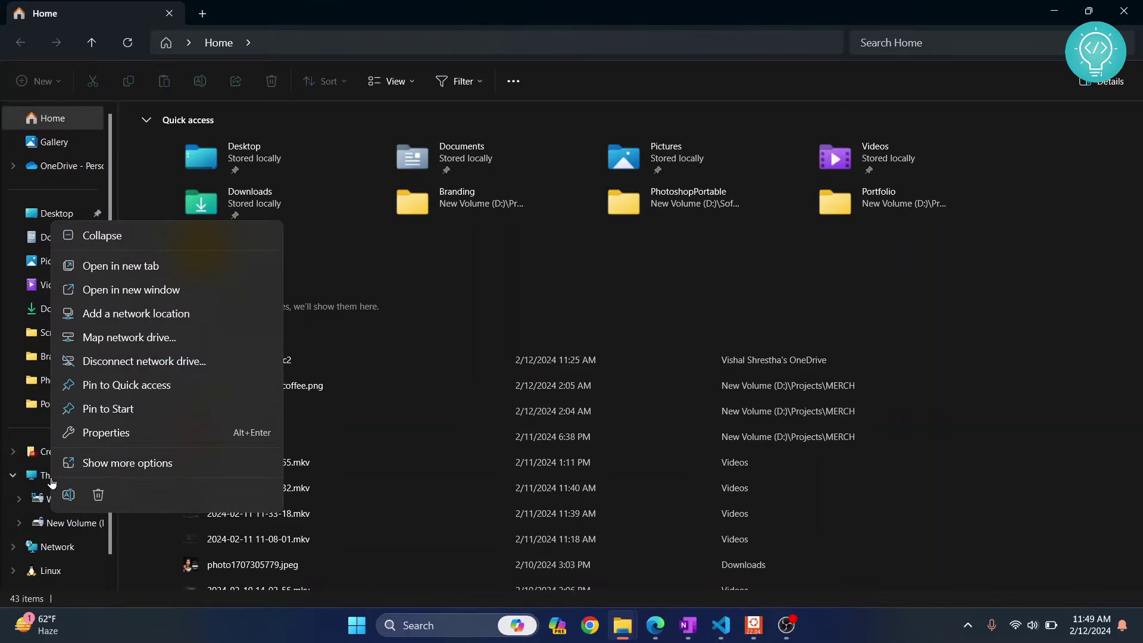
click(145, 437)
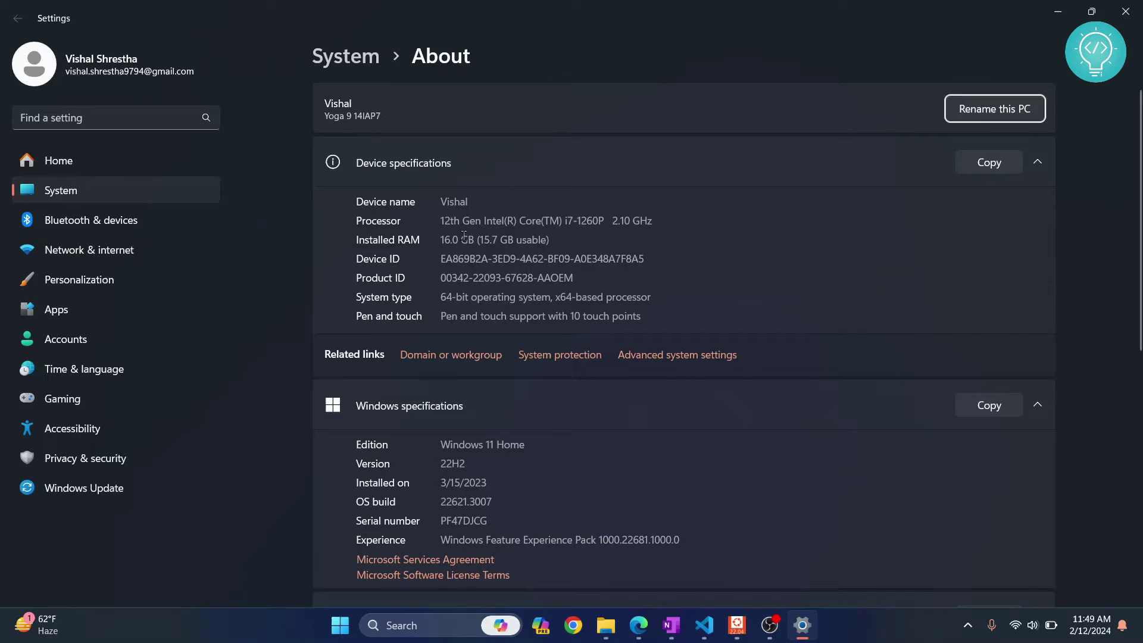
Step: Highlight the installed RAM, Device ID, Product ID and x64-based system type values
drag(442, 241, 553, 238)
drag(442, 257, 553, 260)
drag(445, 277, 587, 278)
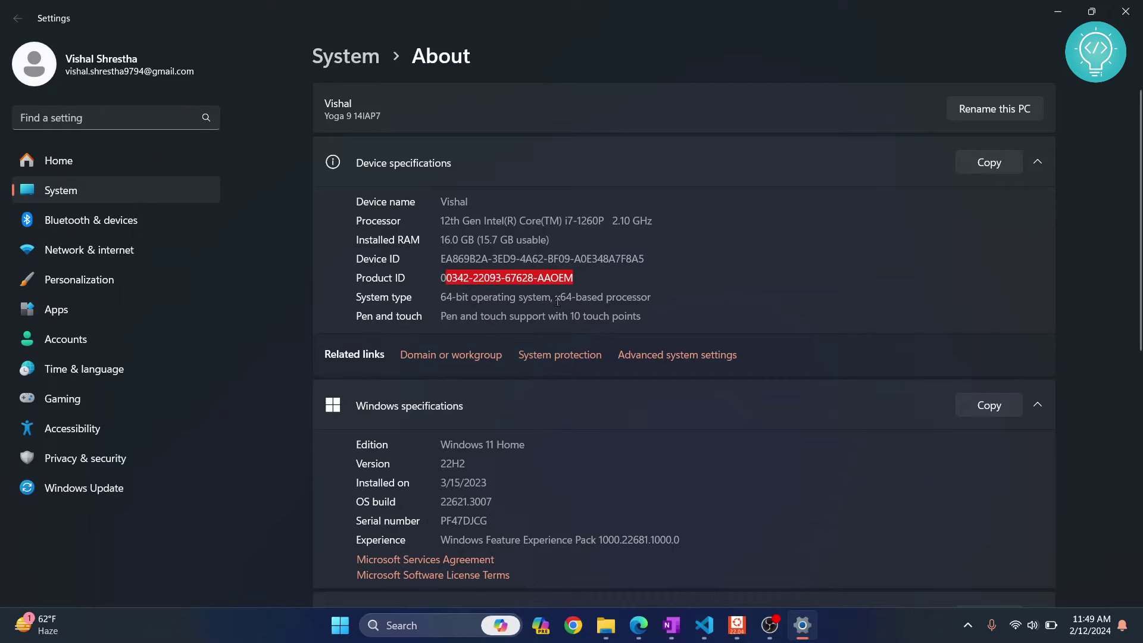
drag(557, 300, 657, 300)
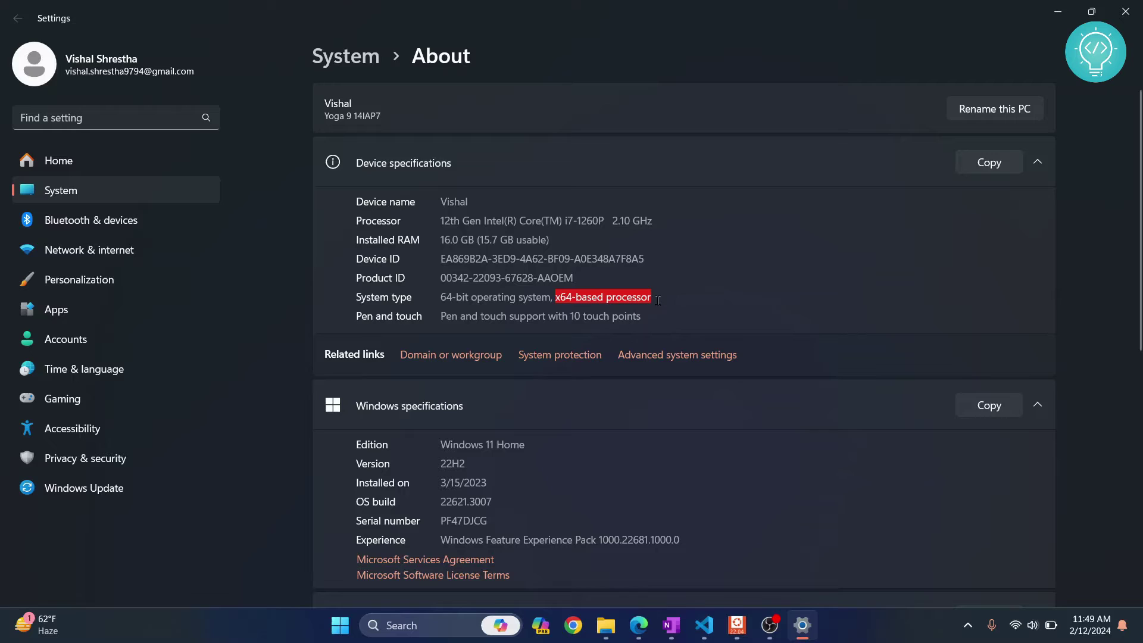
click(545, 294)
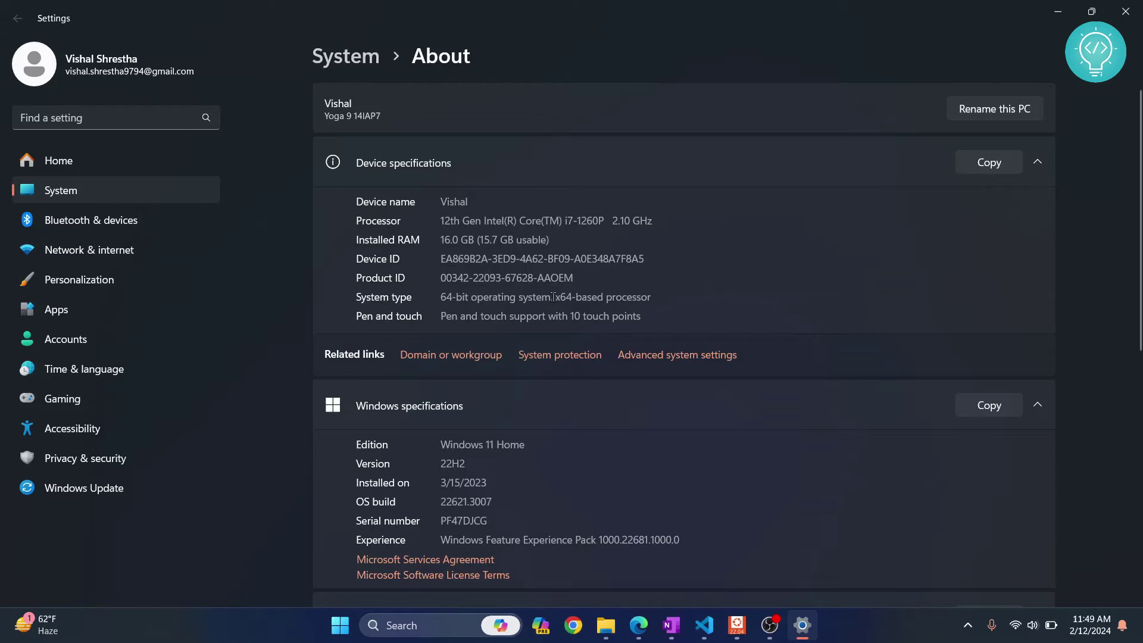
drag(564, 296, 650, 296)
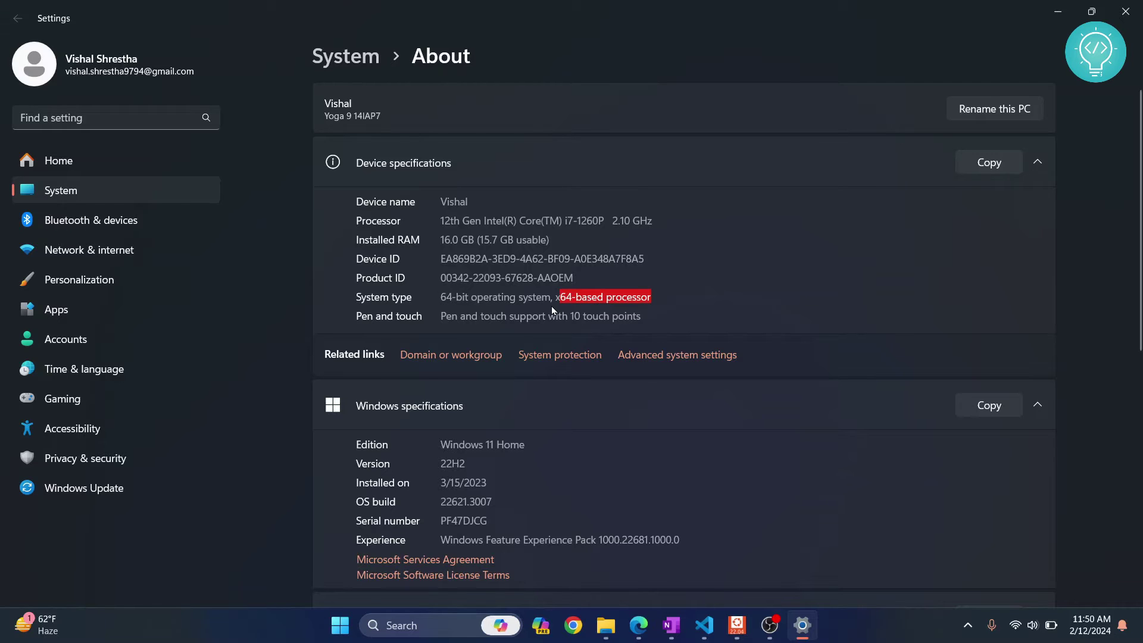
Step: Highlight the Windows 11 Home edition and install date, then collapse Windows specifications
scroll(493, 342, down, 3)
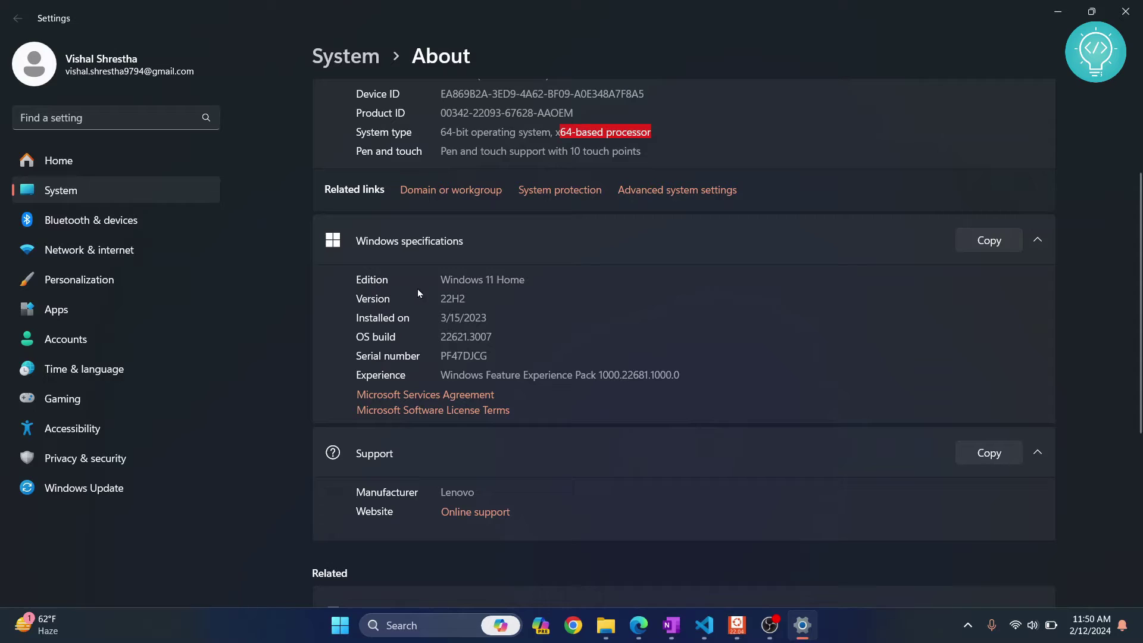
drag(441, 277, 539, 281)
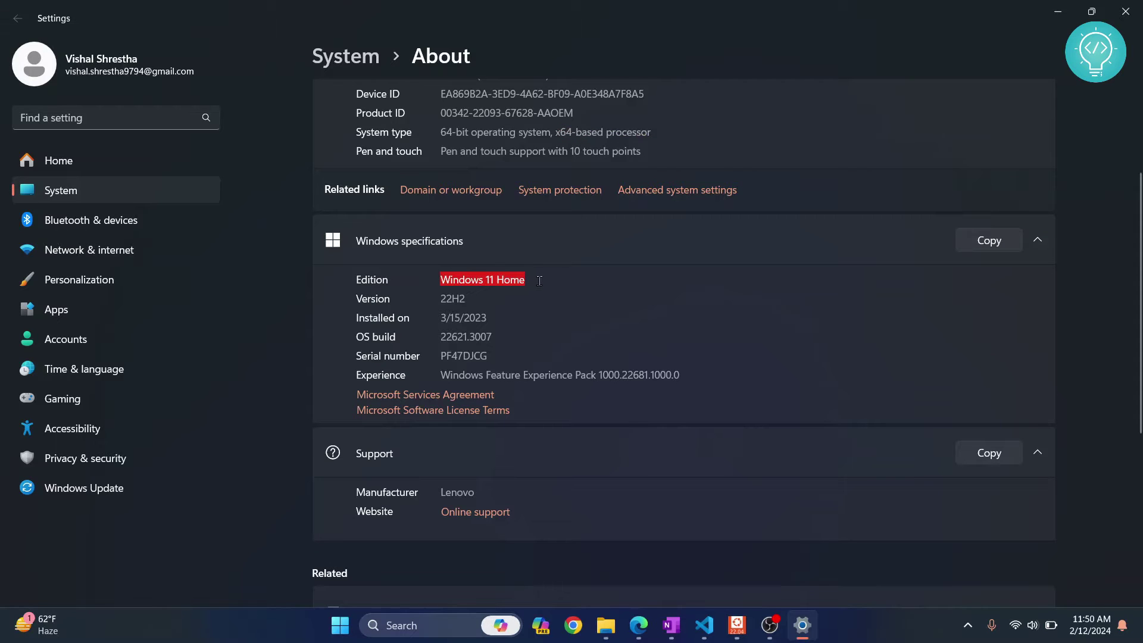
click(463, 298)
drag(442, 318, 500, 322)
scroll(496, 325, up, 3)
scroll(495, 325, down, 1)
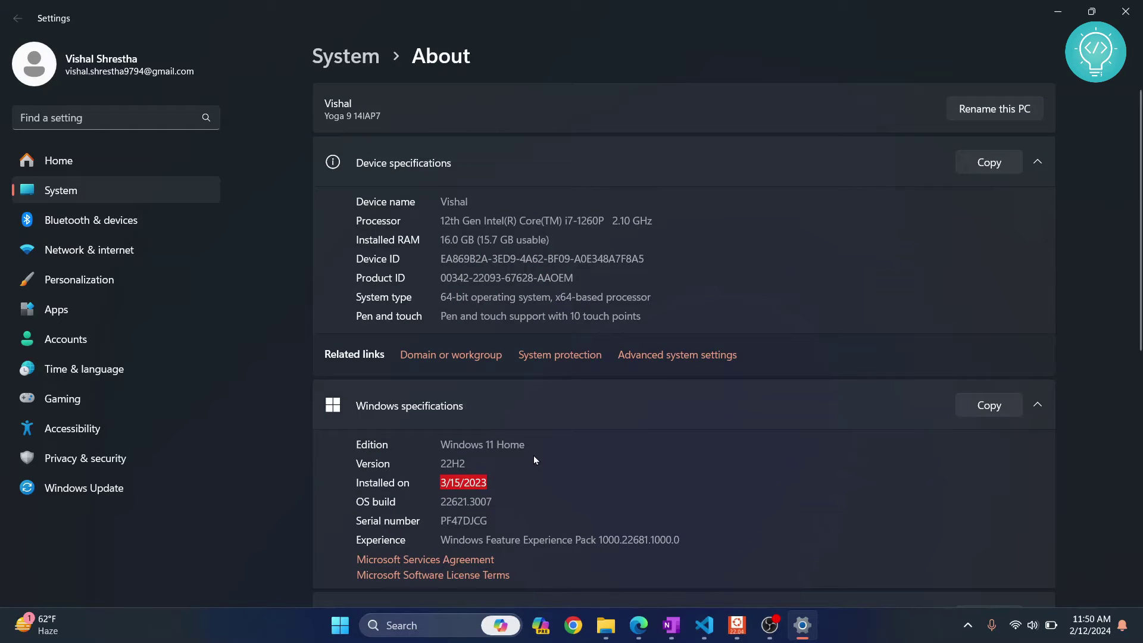
click(527, 398)
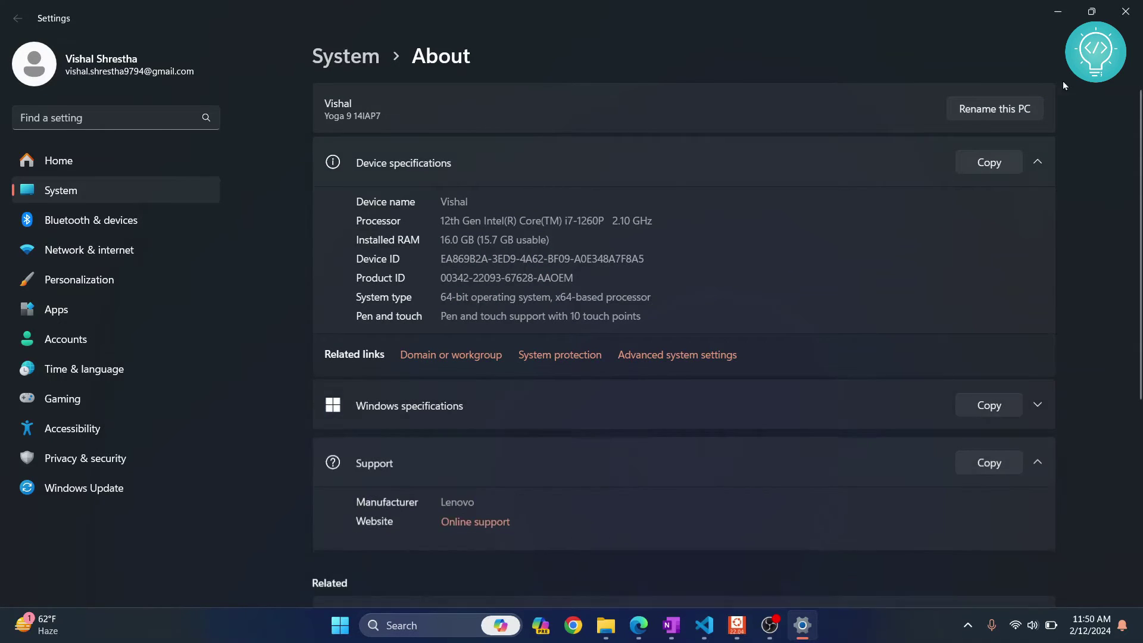
Step: Close Settings, reopen it with Win+I and navigate to System › About
click(1126, 11)
key(super+i)
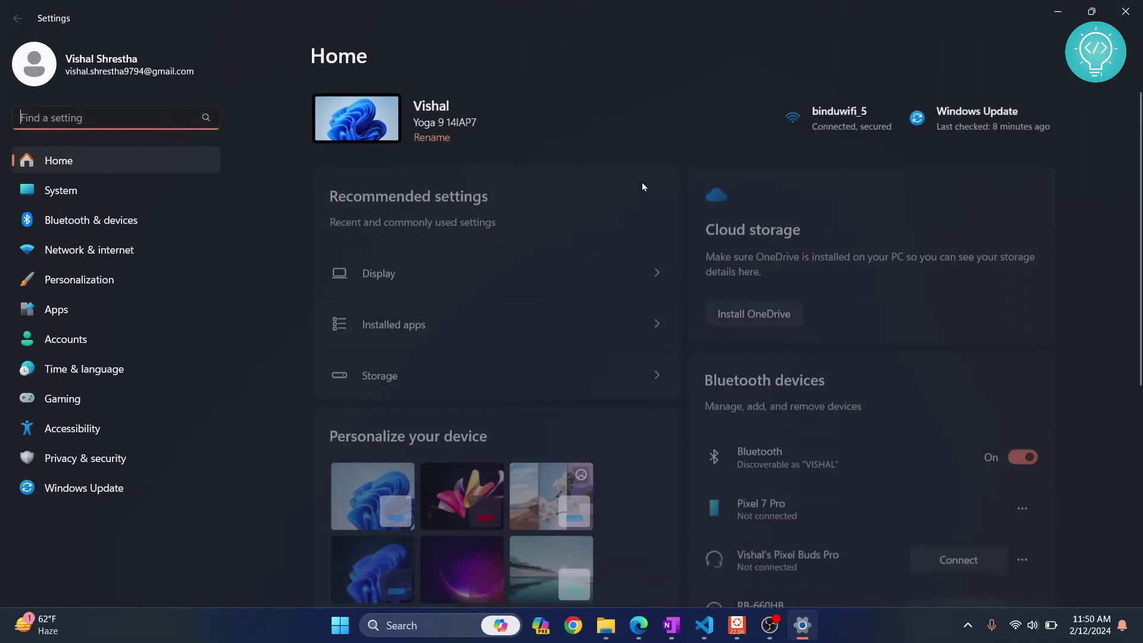
click(102, 194)
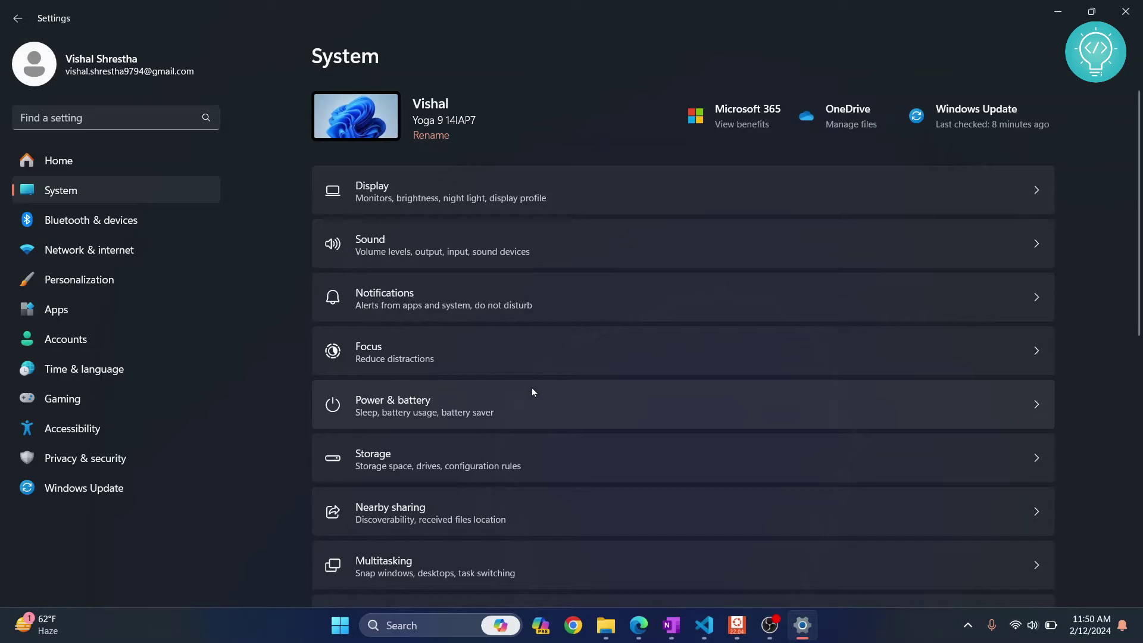
scroll(531, 388, down, 10)
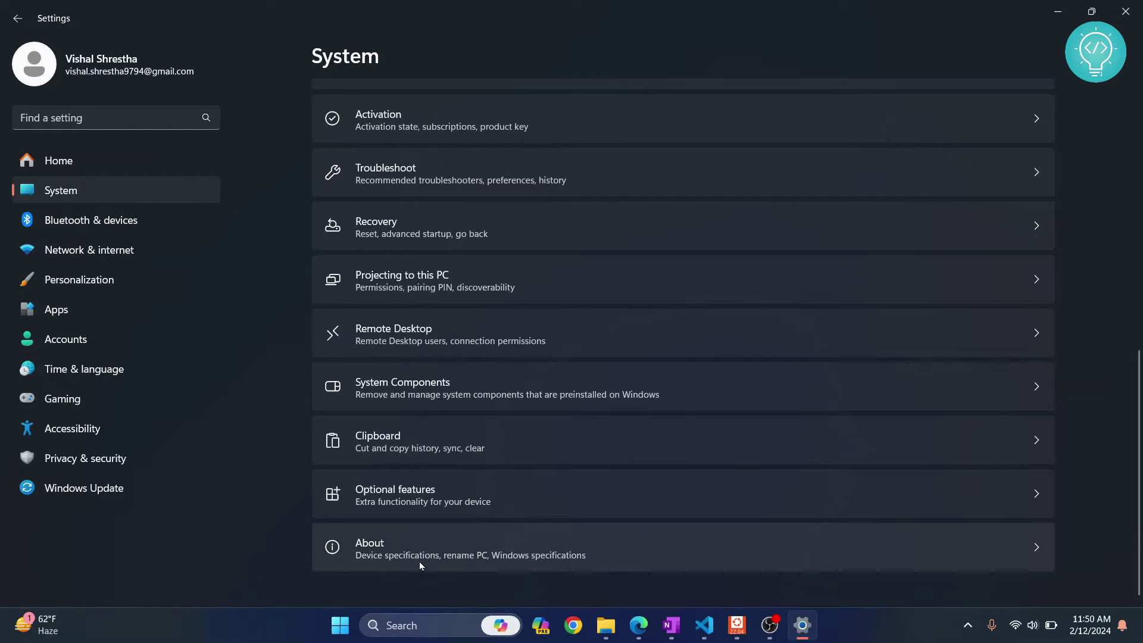
click(420, 560)
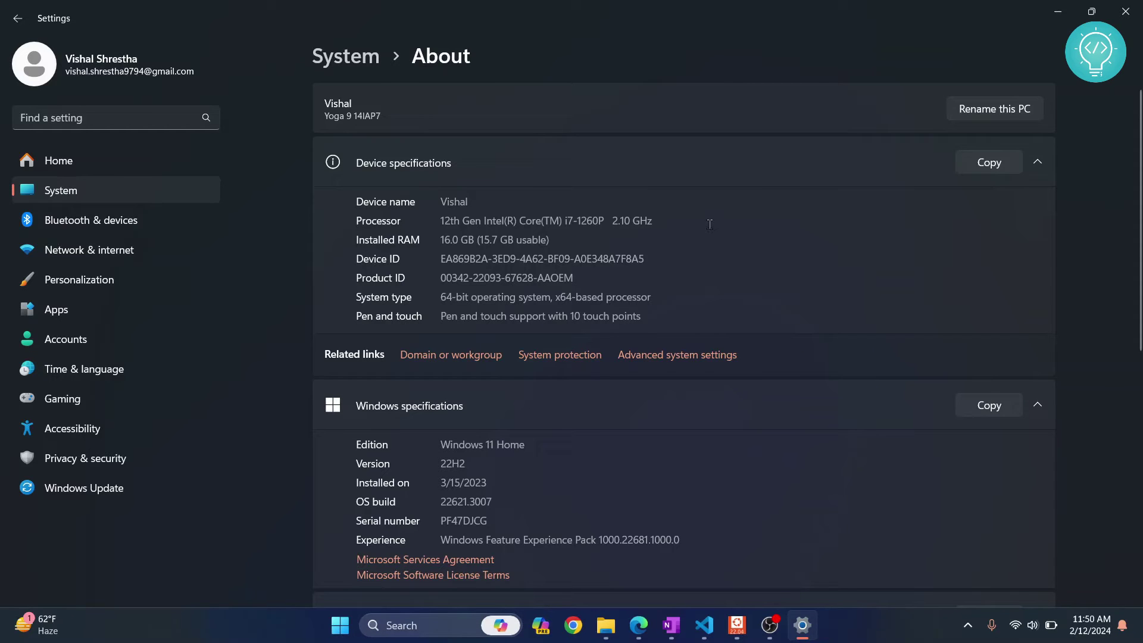
Step: Close Settings and bring up the Run dialog, centred with its preset command cleared
click(1121, 11)
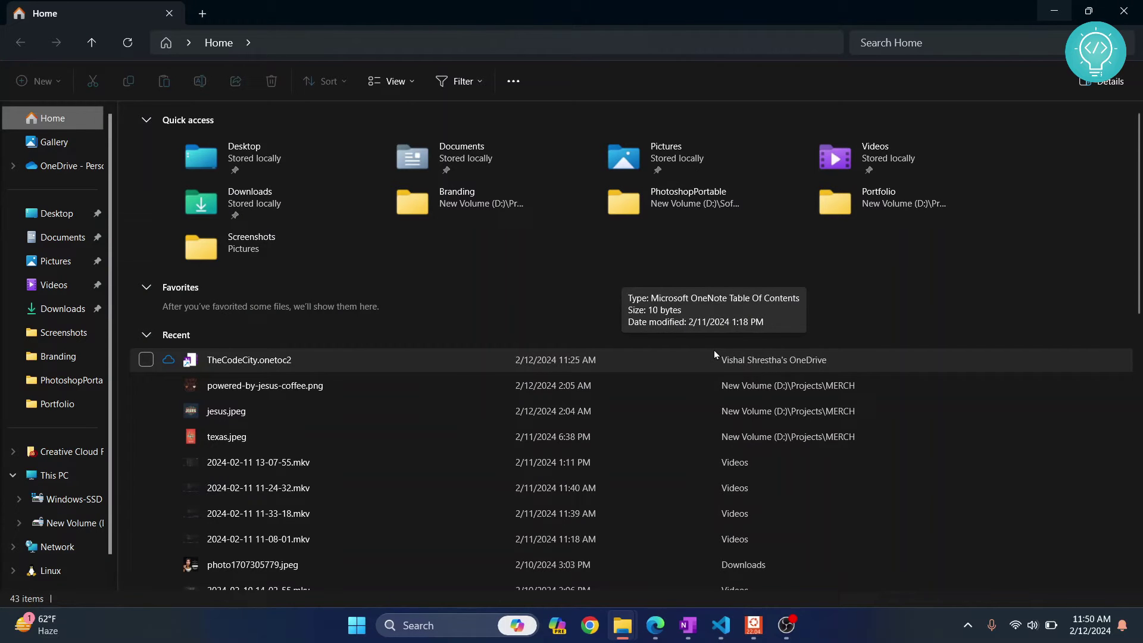
key(super+r)
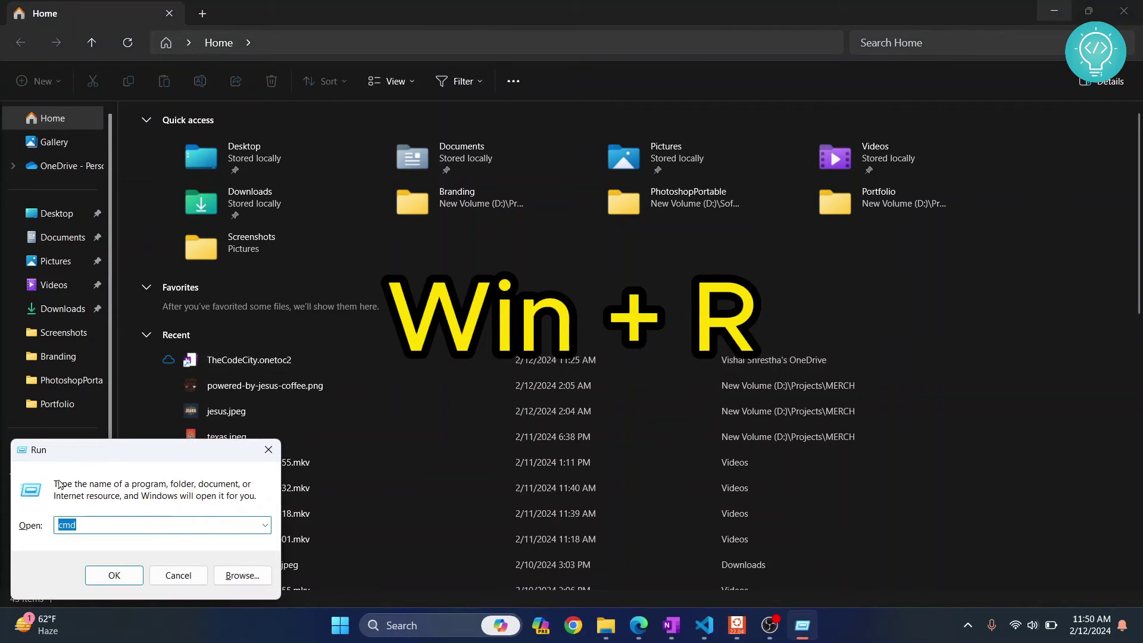
drag(75, 450, 460, 342)
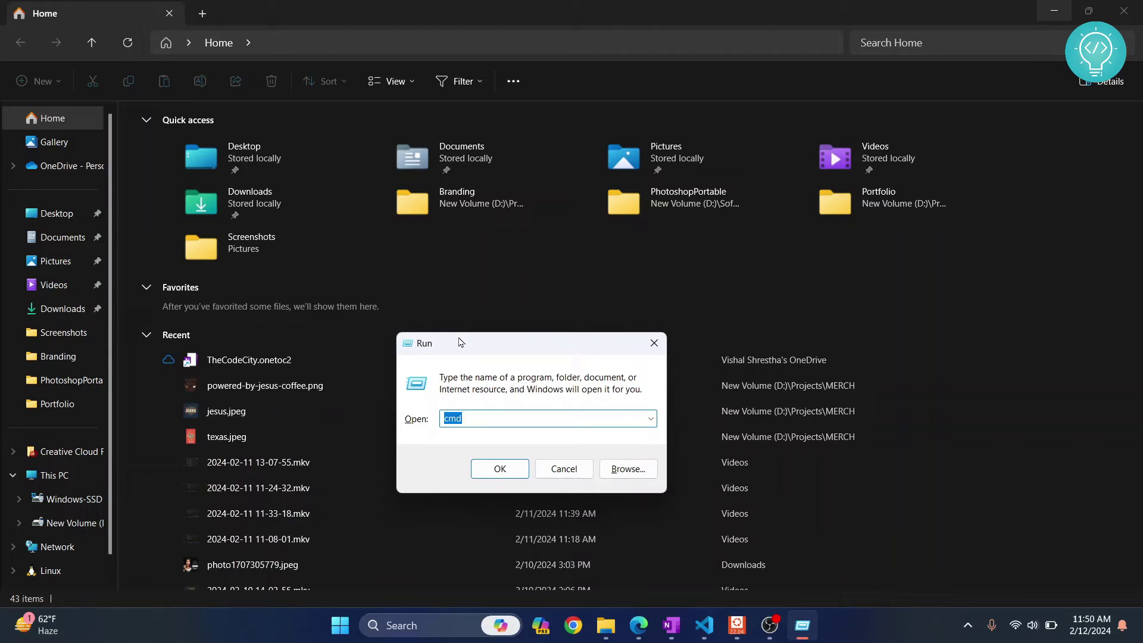
key(BackSpace)
Step: Run dxdiag, review its Display, Sound and Input tabs including Mouse and Keyboard, then close it
text(dxdiag)
key(Return)
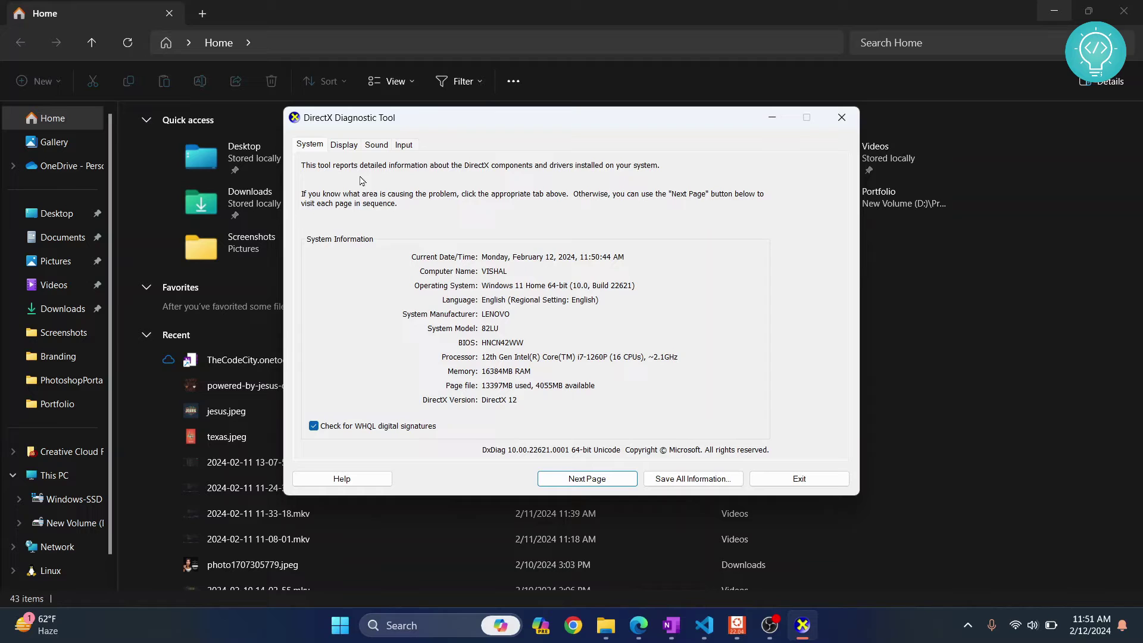
click(343, 146)
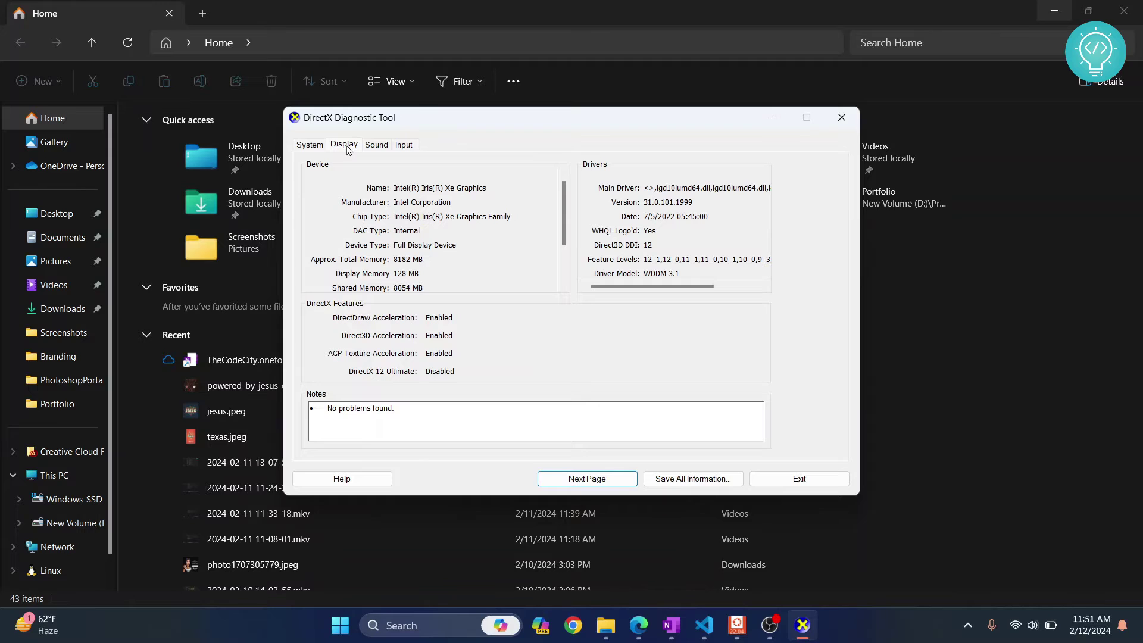
click(375, 146)
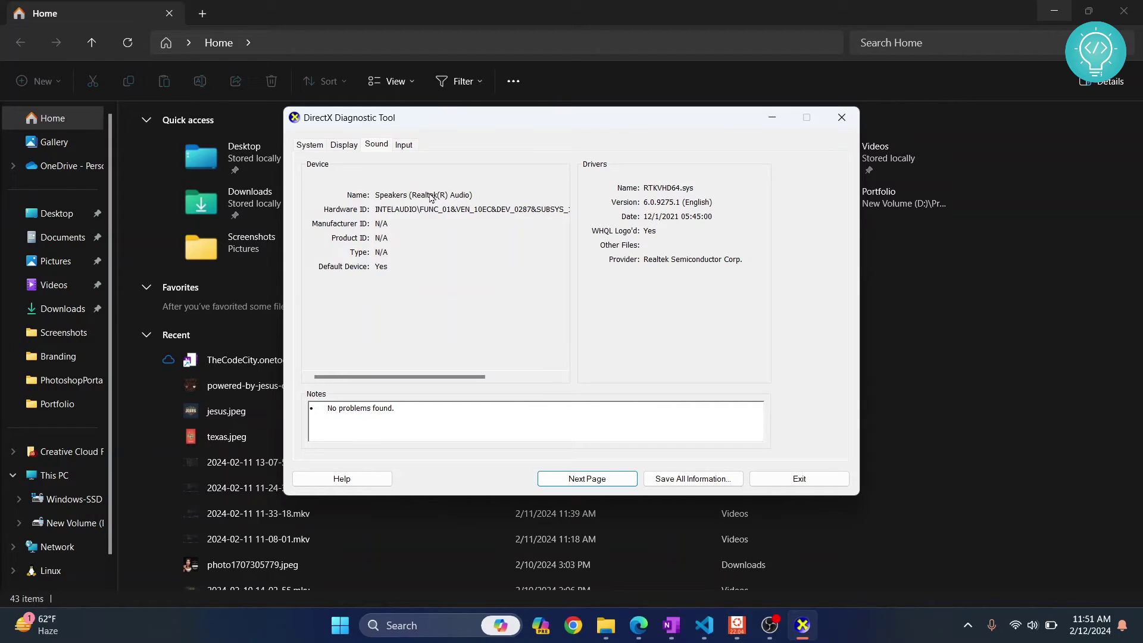
click(412, 149)
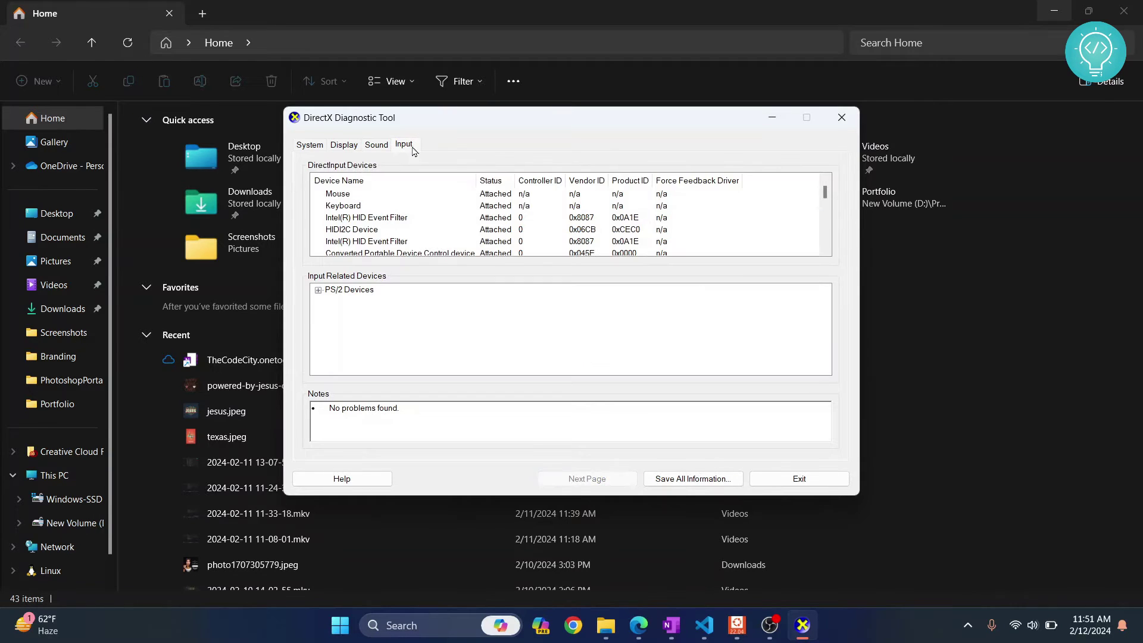
click(350, 198)
click(352, 207)
click(310, 146)
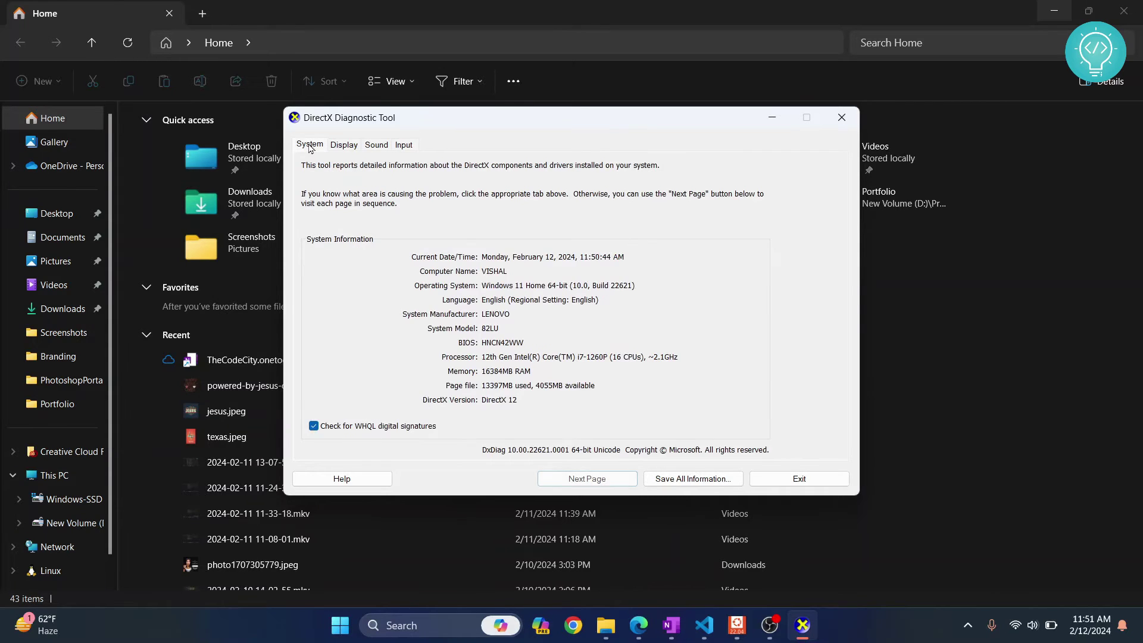
click(344, 146)
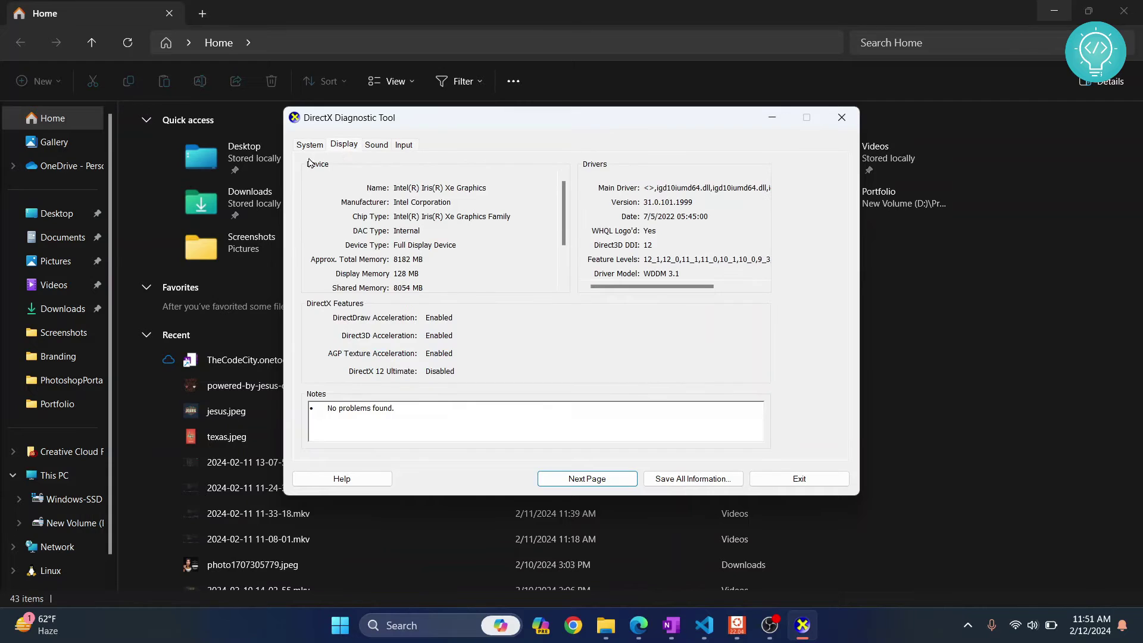
click(841, 117)
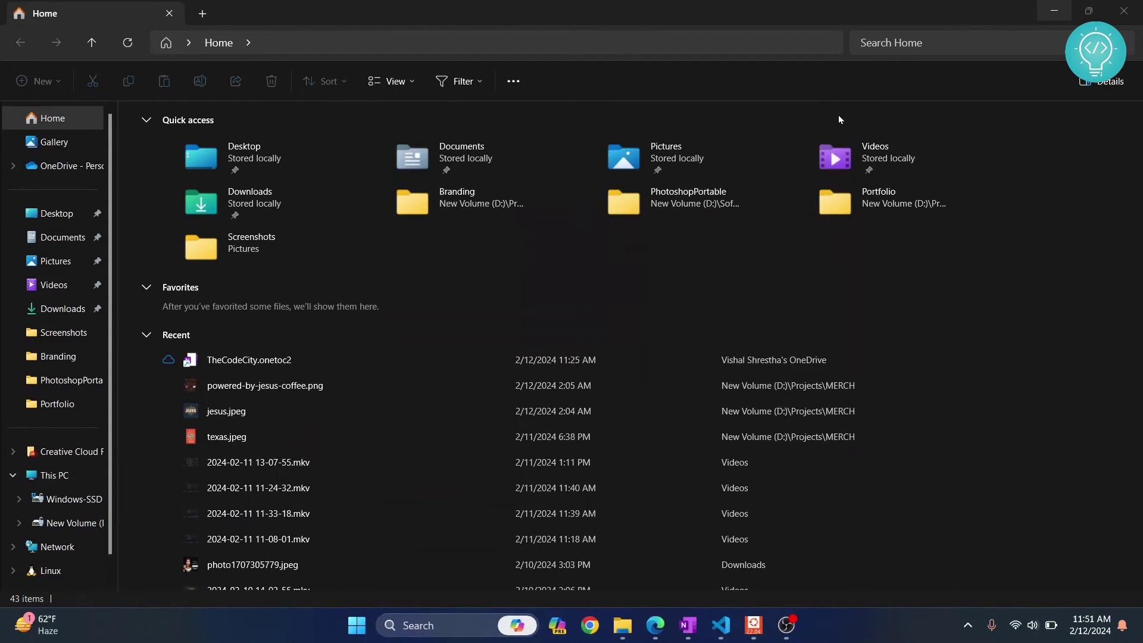
Step: Search the Start menu for 'system info', then dismiss the search panel
key(super)
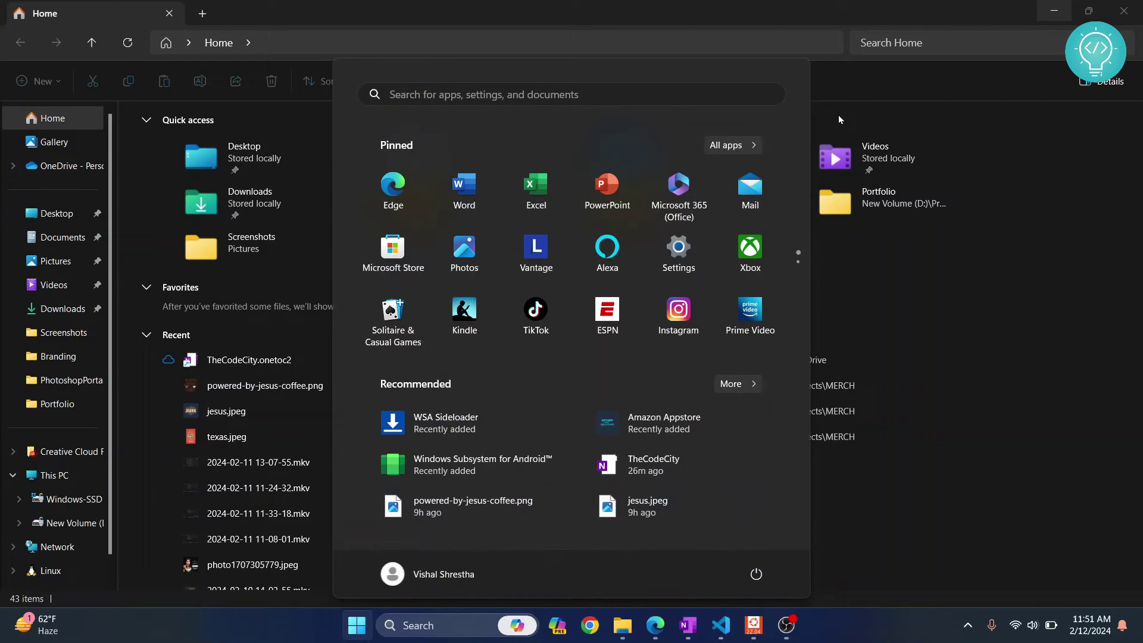
text(system )
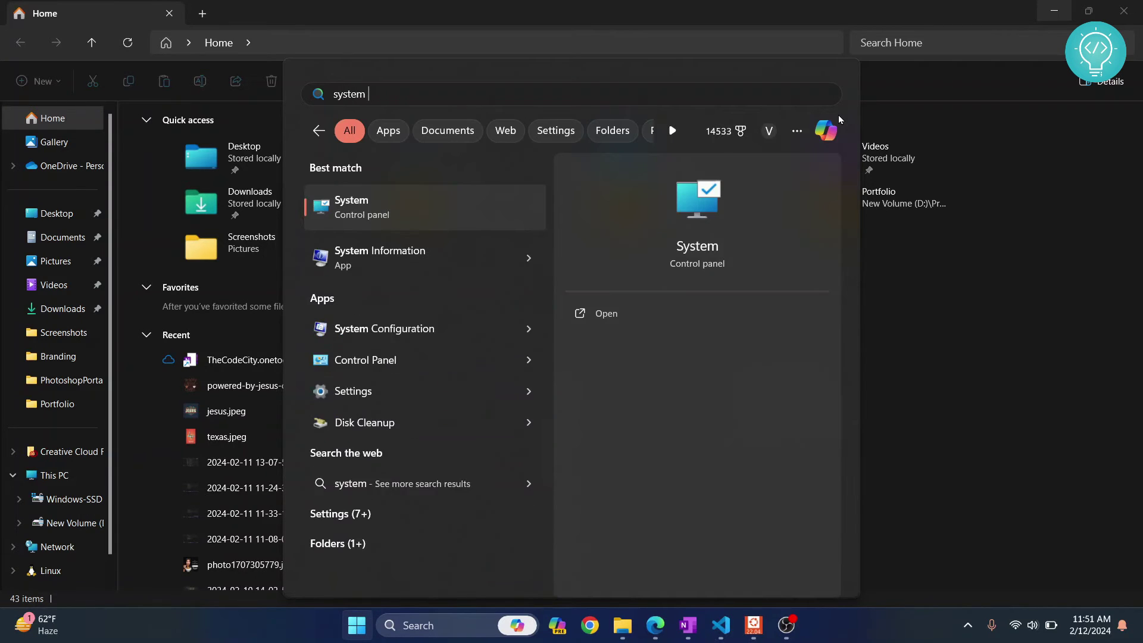
text(infor)
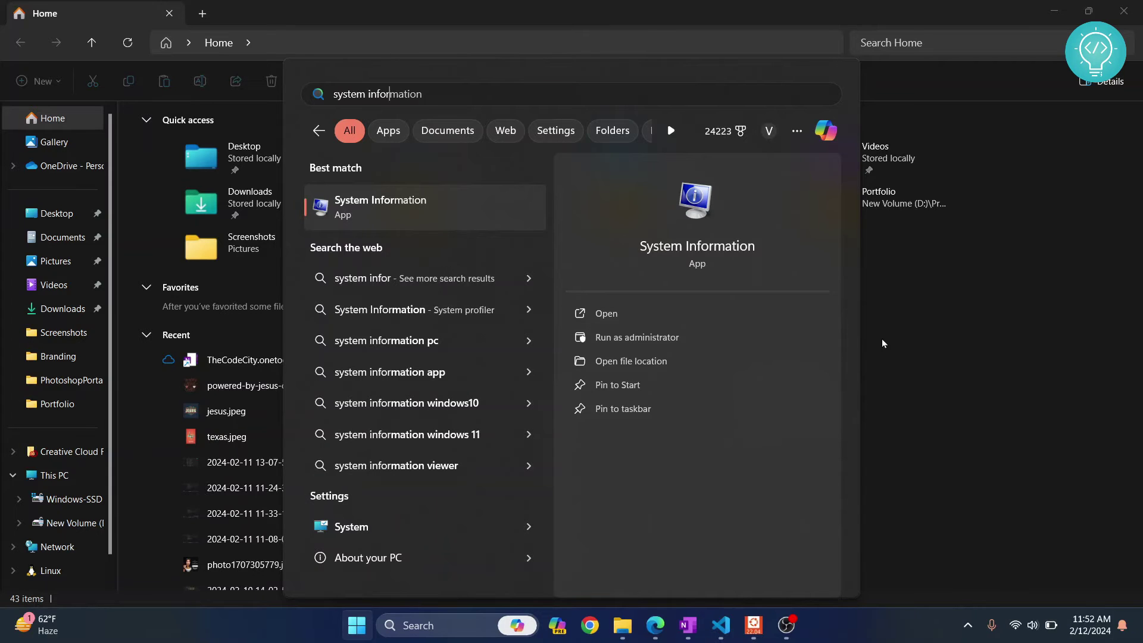
click(900, 304)
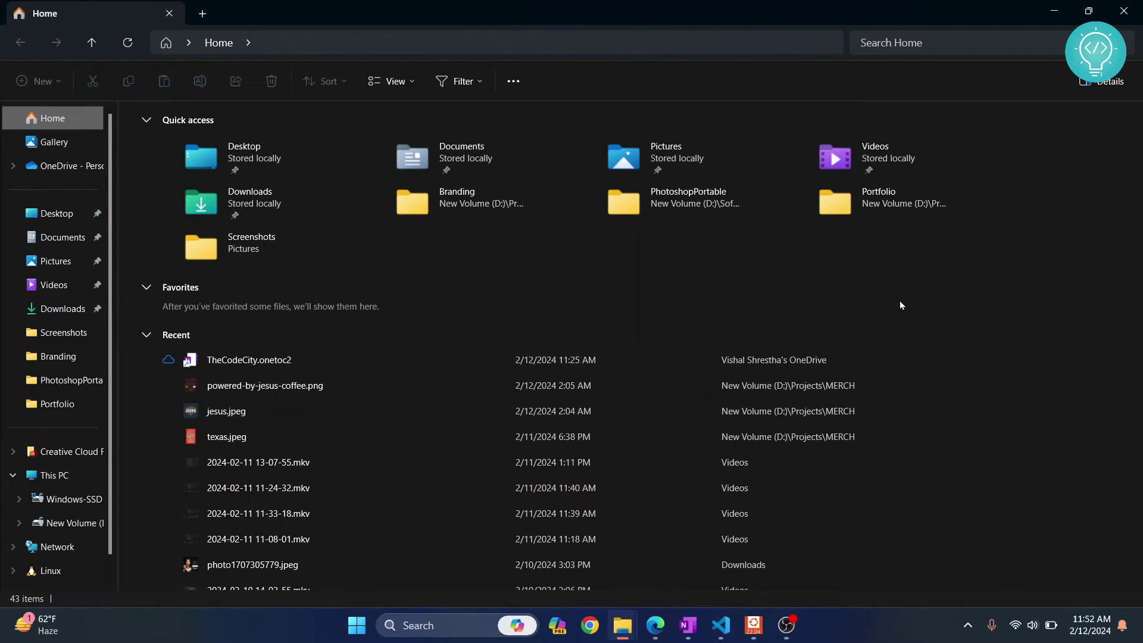
Step: Launch System Information by running msinfo32 from the Run dialog
key(super+r)
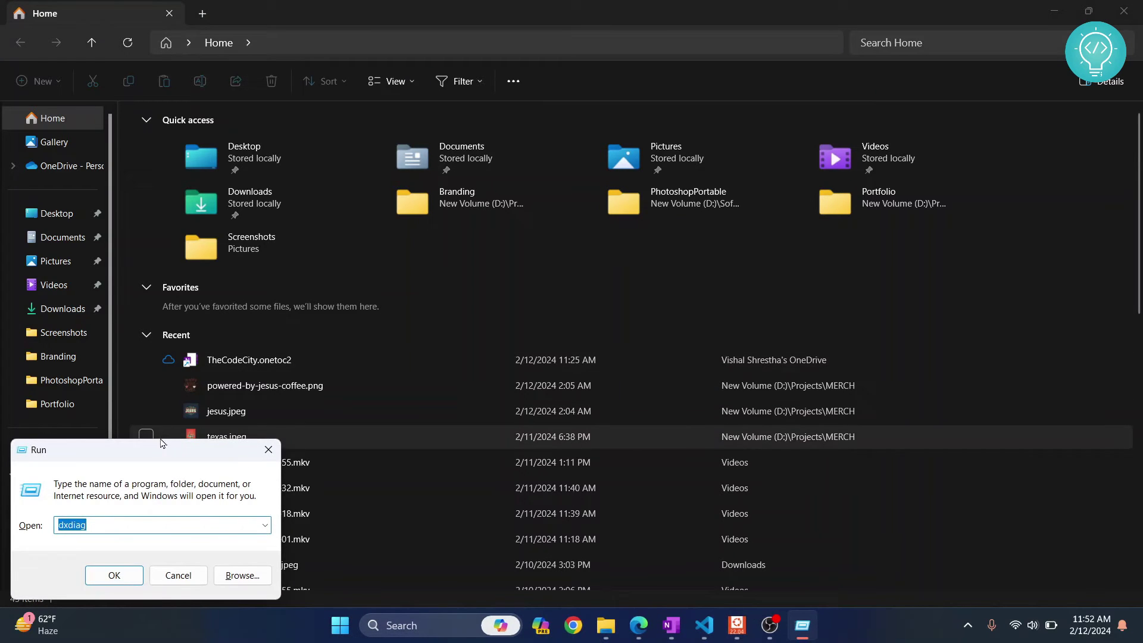
drag(158, 450, 543, 294)
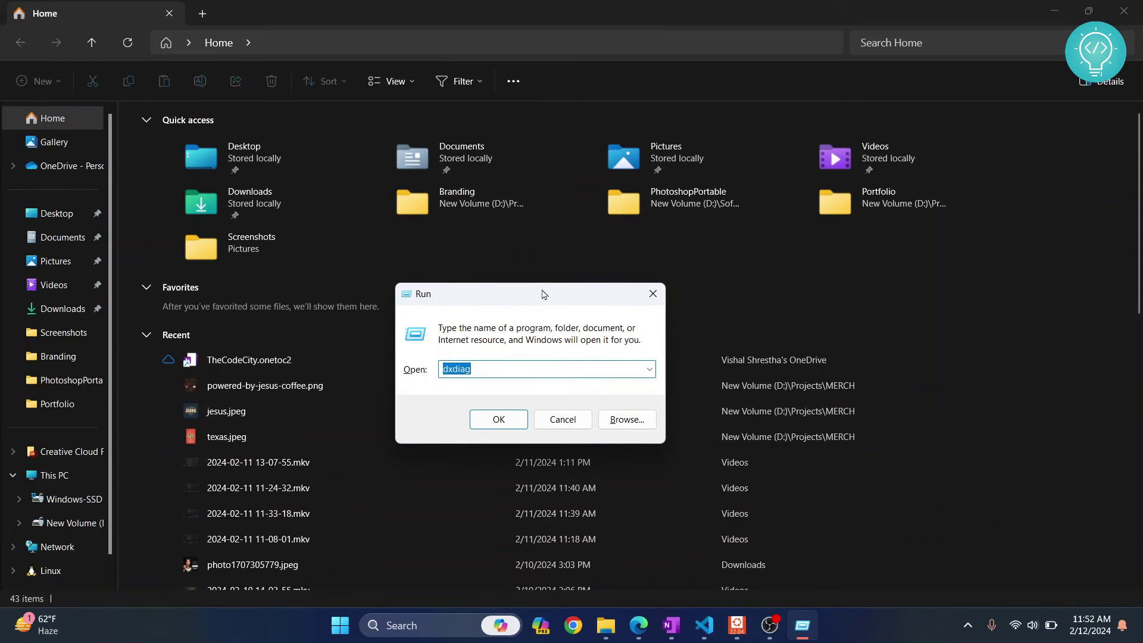
text(msinfo)
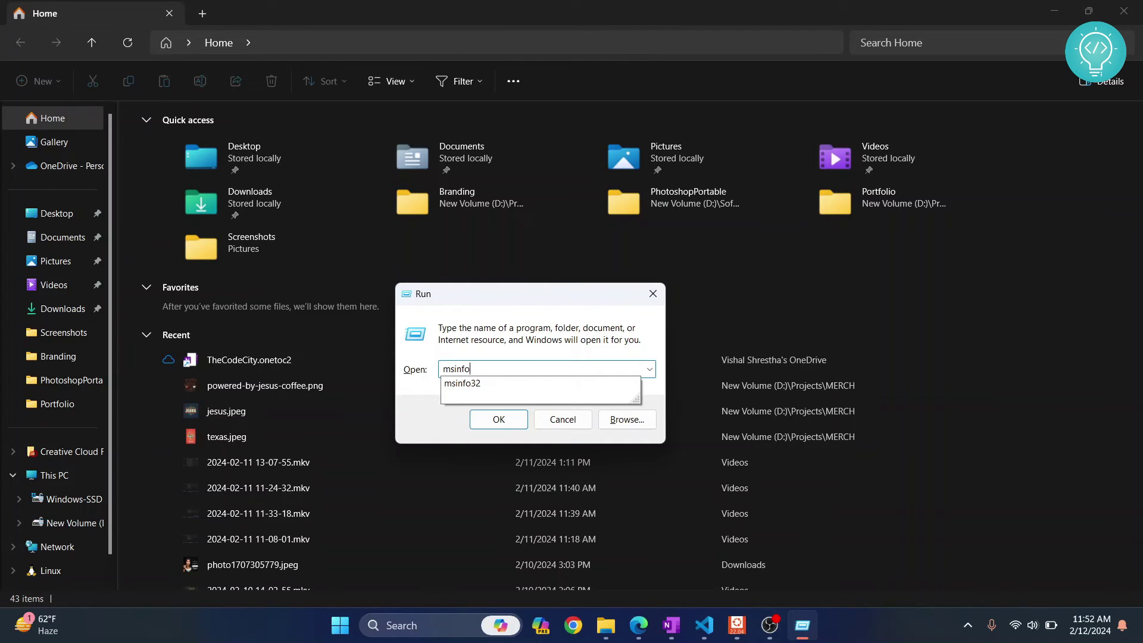
text(32)
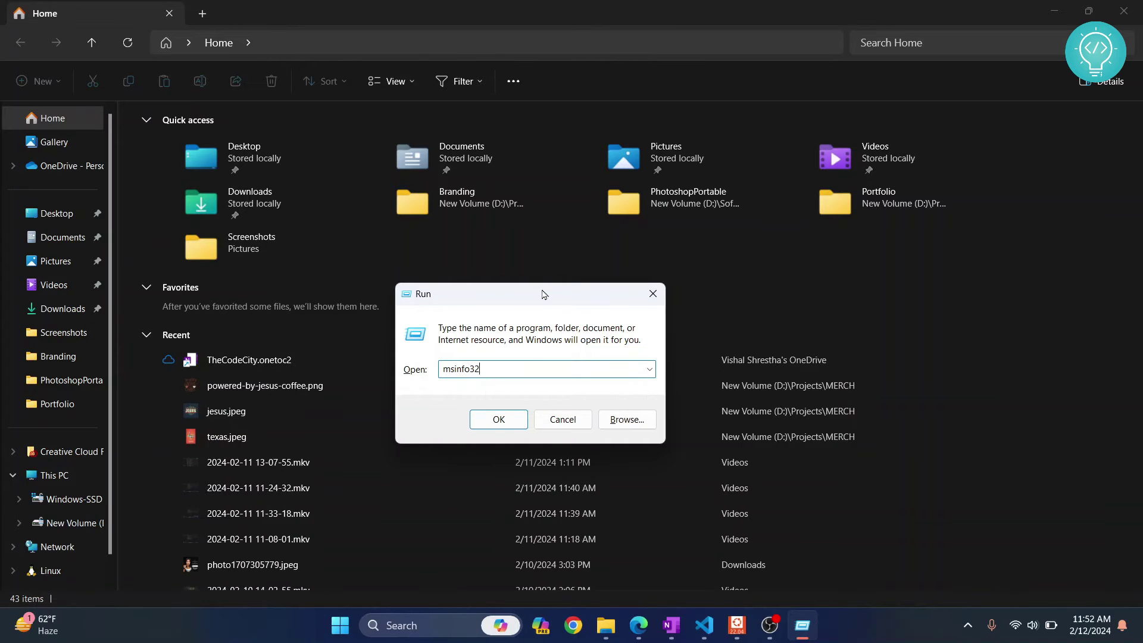
click(494, 420)
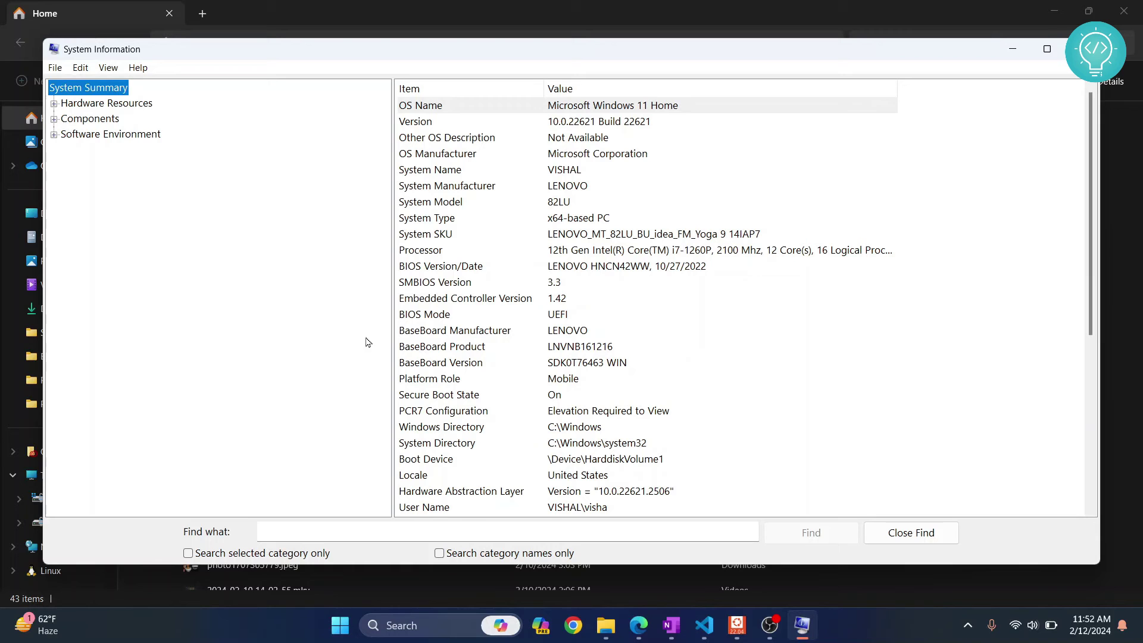
Step: Maximize System Information and select the Version, System Type and Processor entries
click(1047, 49)
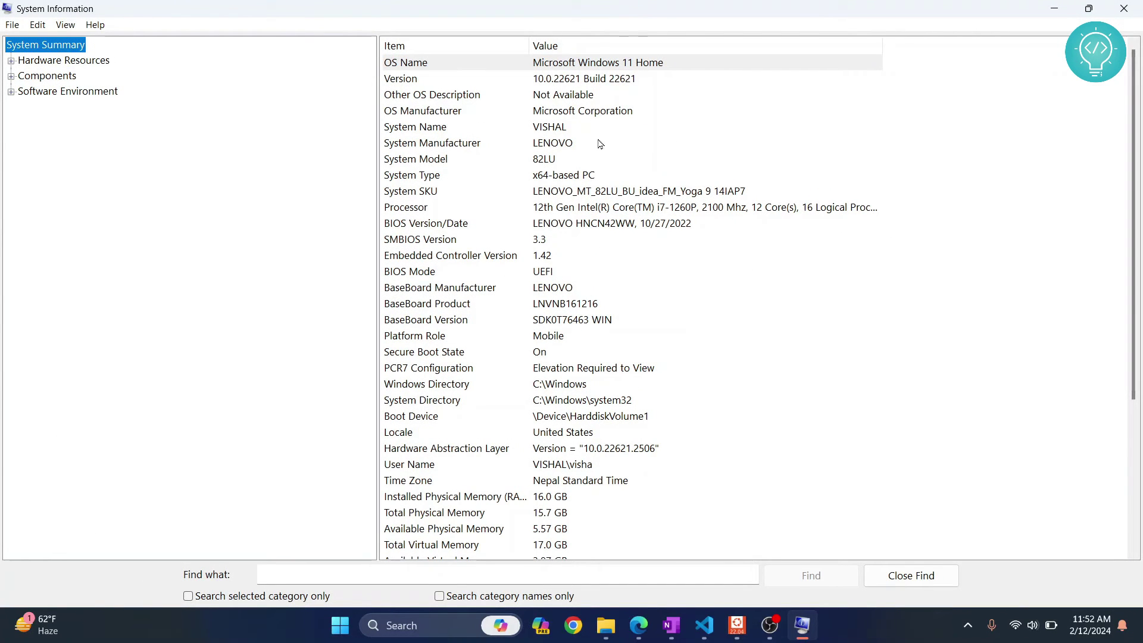
scroll(551, 468, down, 4)
scroll(551, 469, up, 4)
key(Tab)
click(585, 81)
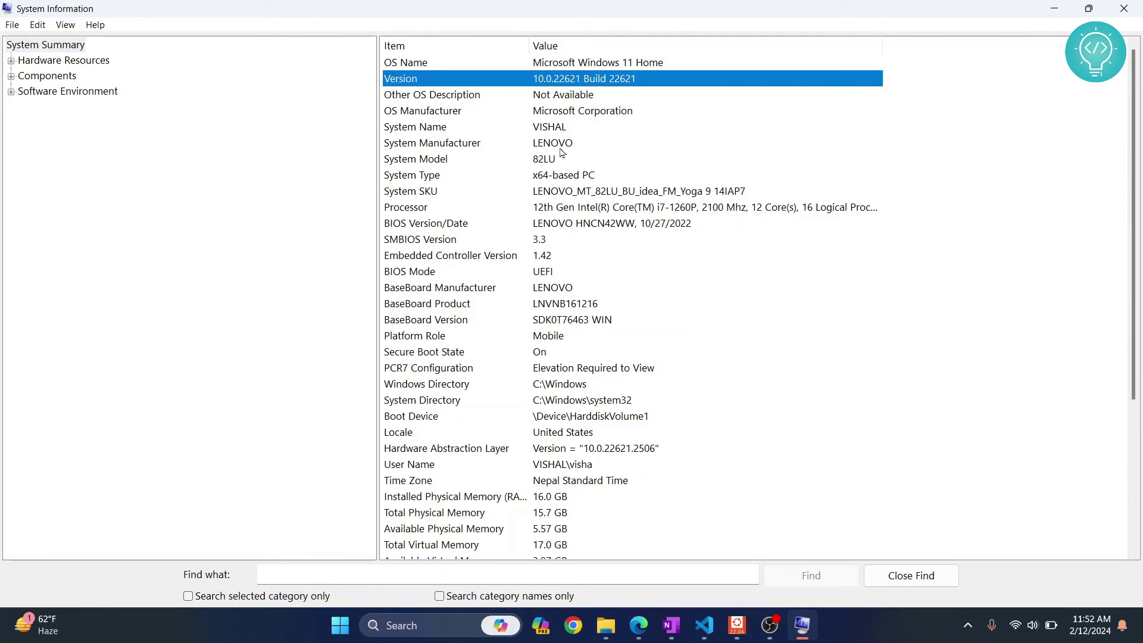
click(421, 176)
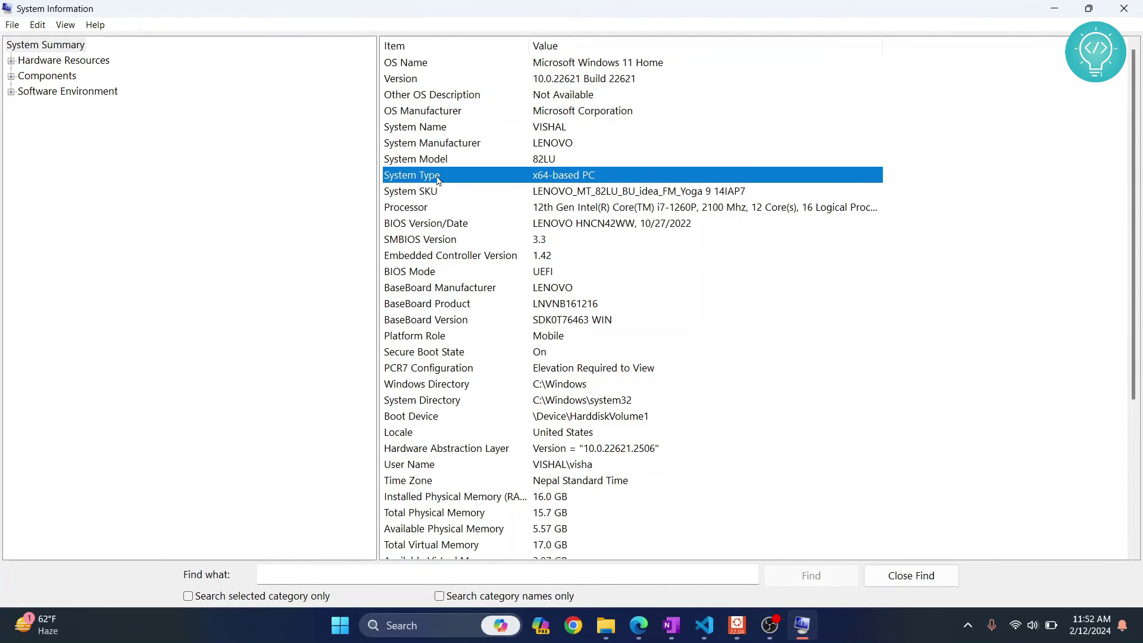
click(571, 197)
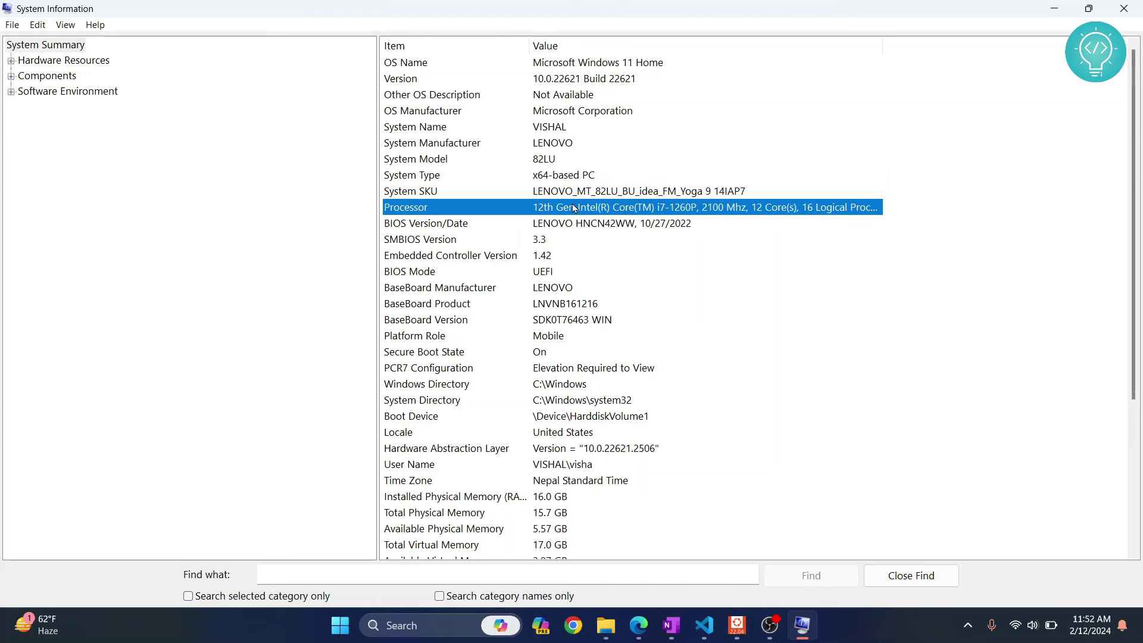
click(573, 209)
Step: Select the total, available and virtual memory entries and the virtualization-based security status
scroll(584, 323, down, 4)
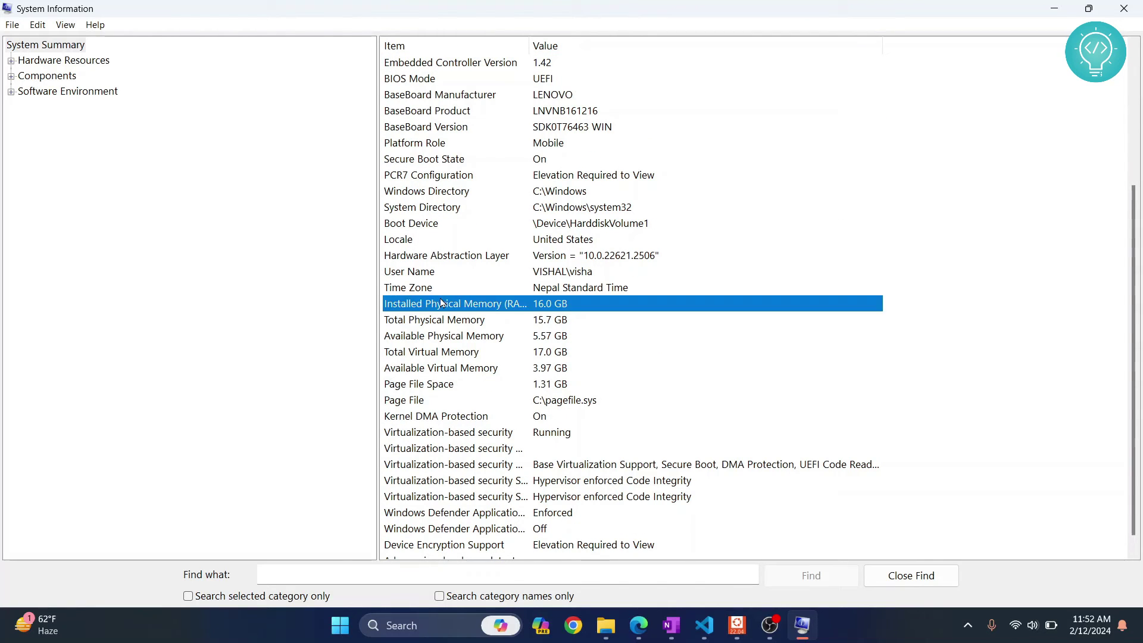
click(438, 320)
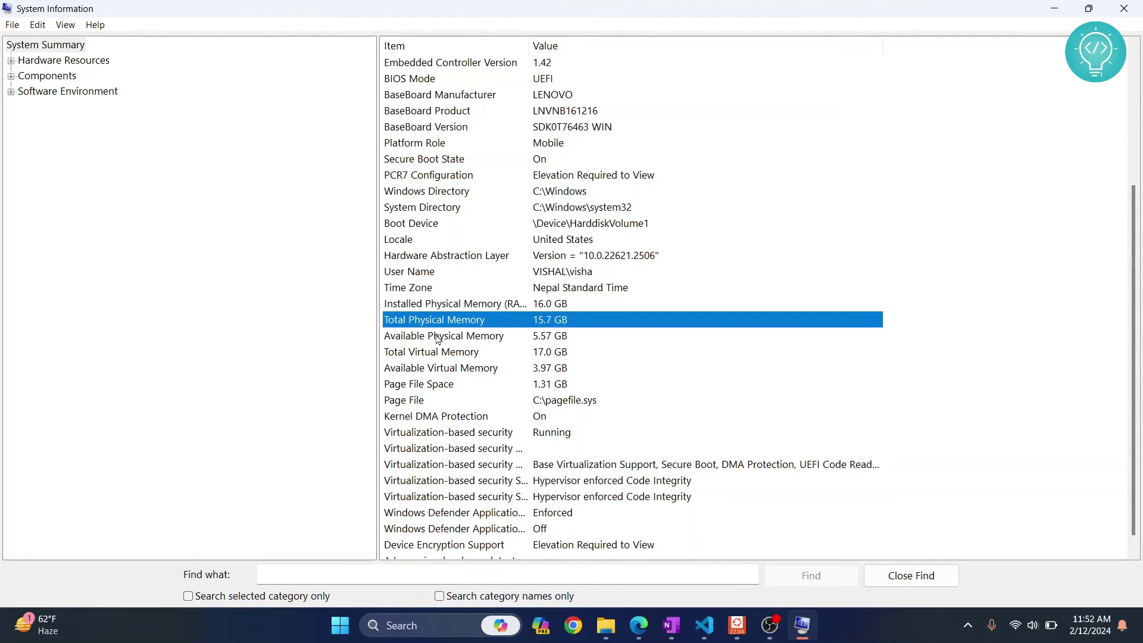
click(438, 337)
click(440, 353)
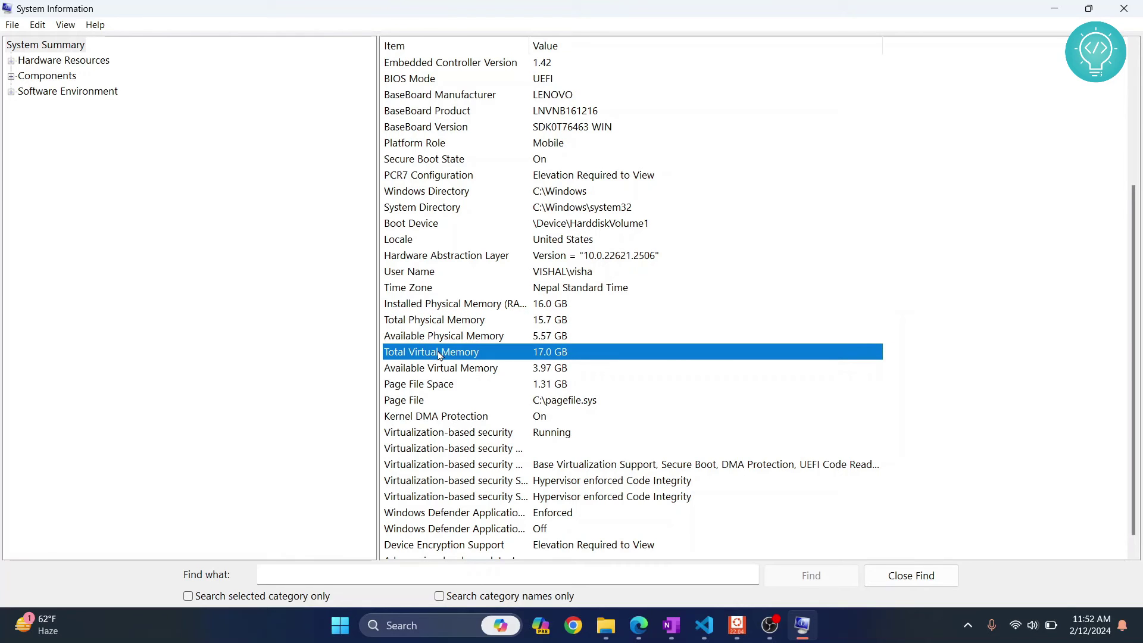
scroll(453, 417, down, 1)
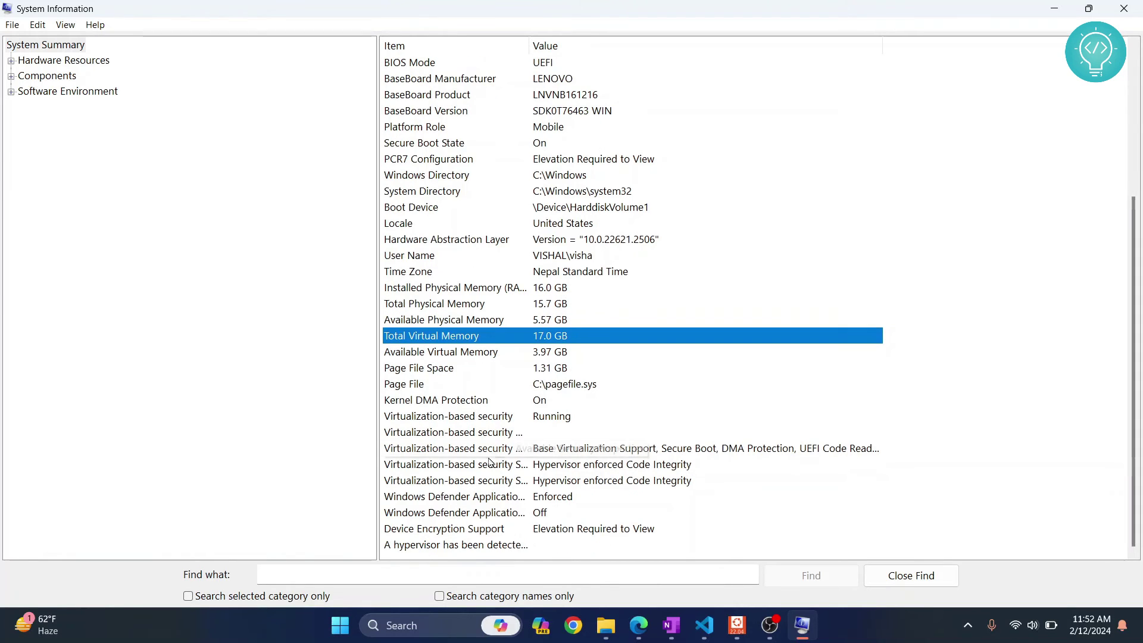
click(444, 417)
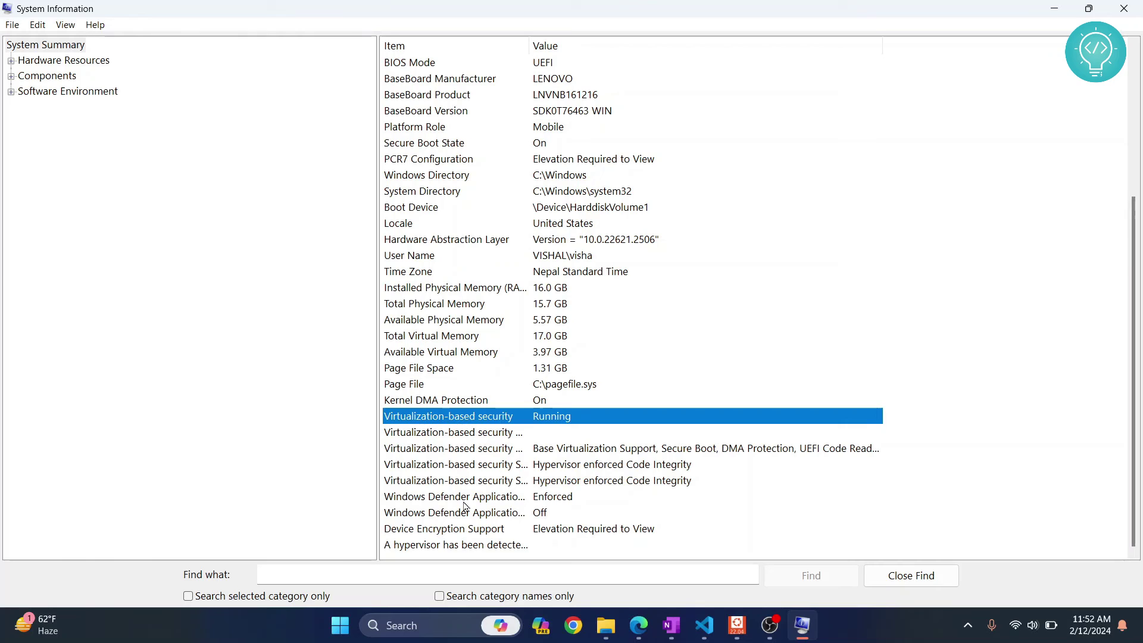
Step: View Hardware Resources › Conflicts/Sharing, then close System Information and minimize File Explorer
click(77, 64)
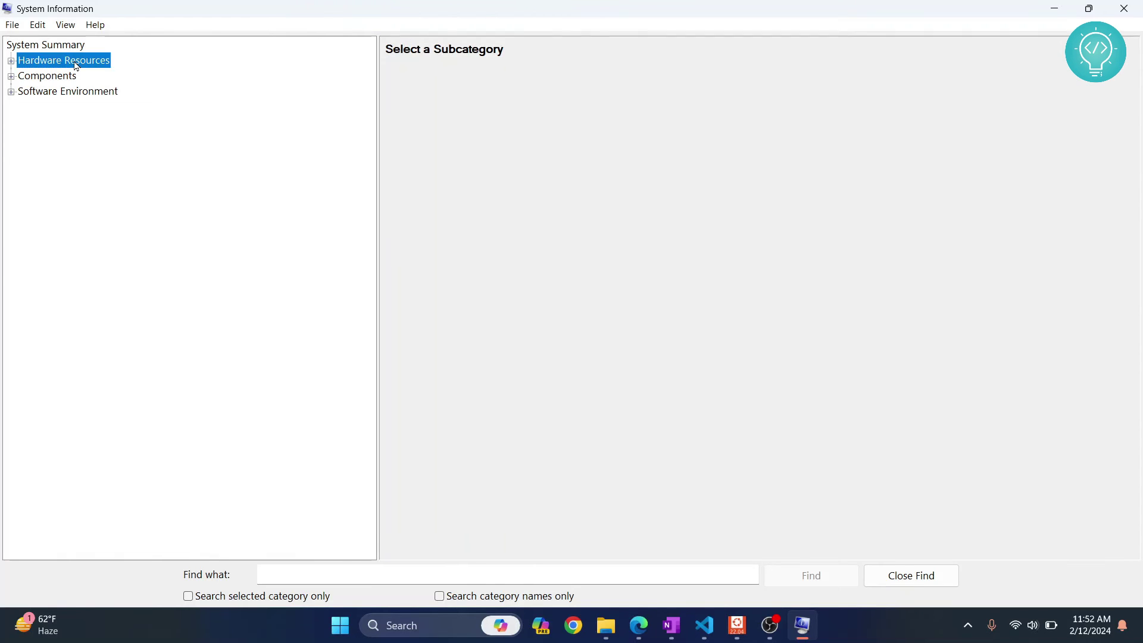
click(11, 61)
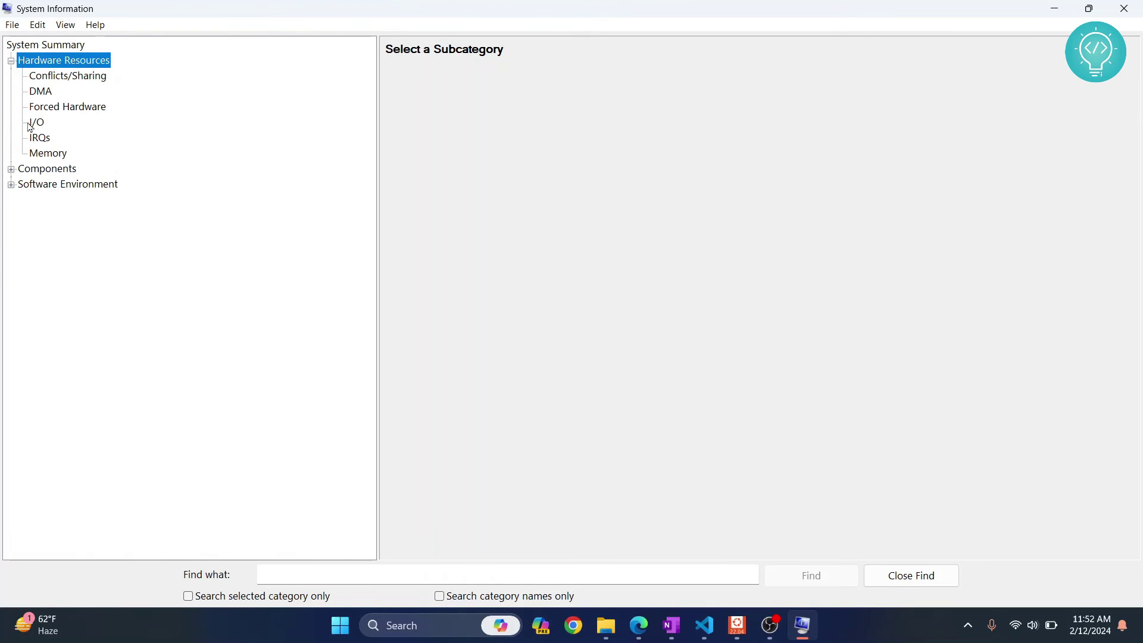
click(57, 82)
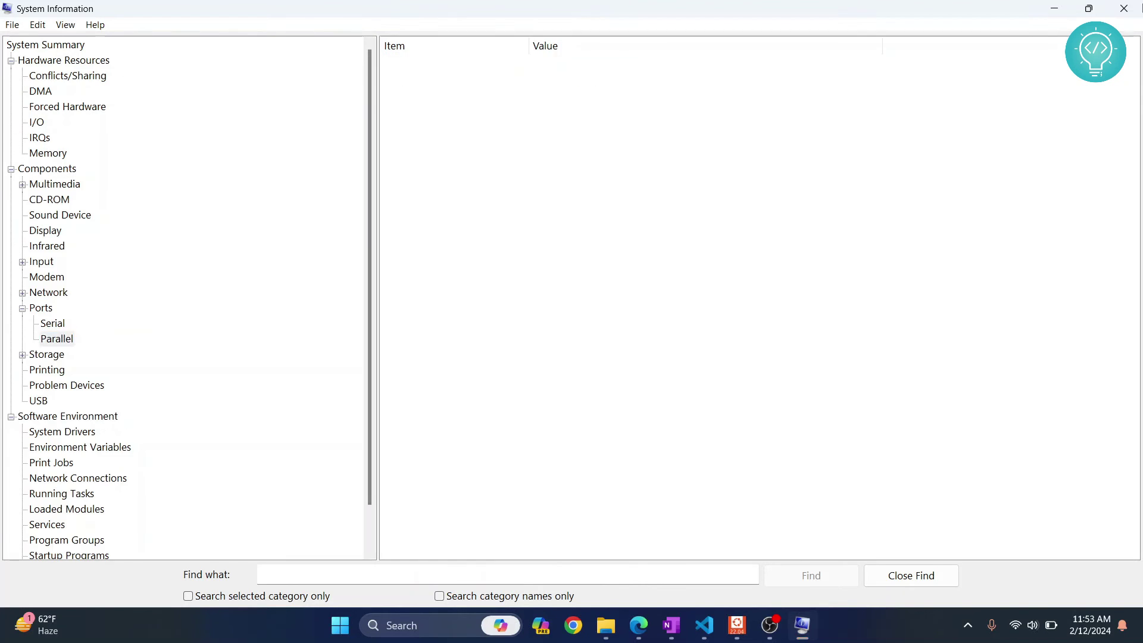
key(alt+F4)
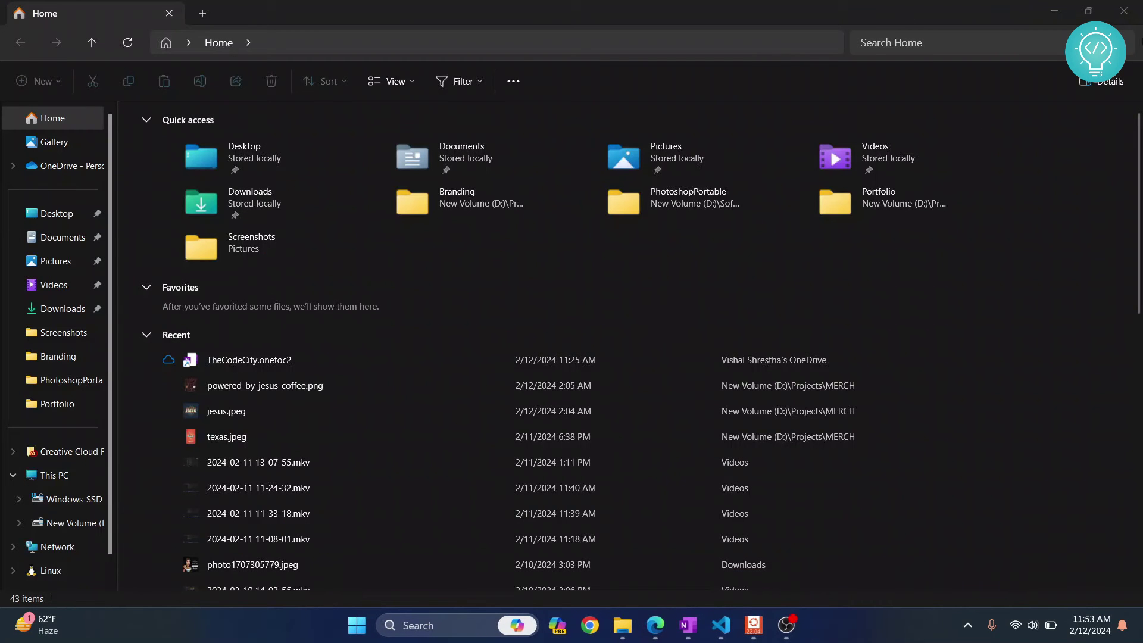
click(622, 625)
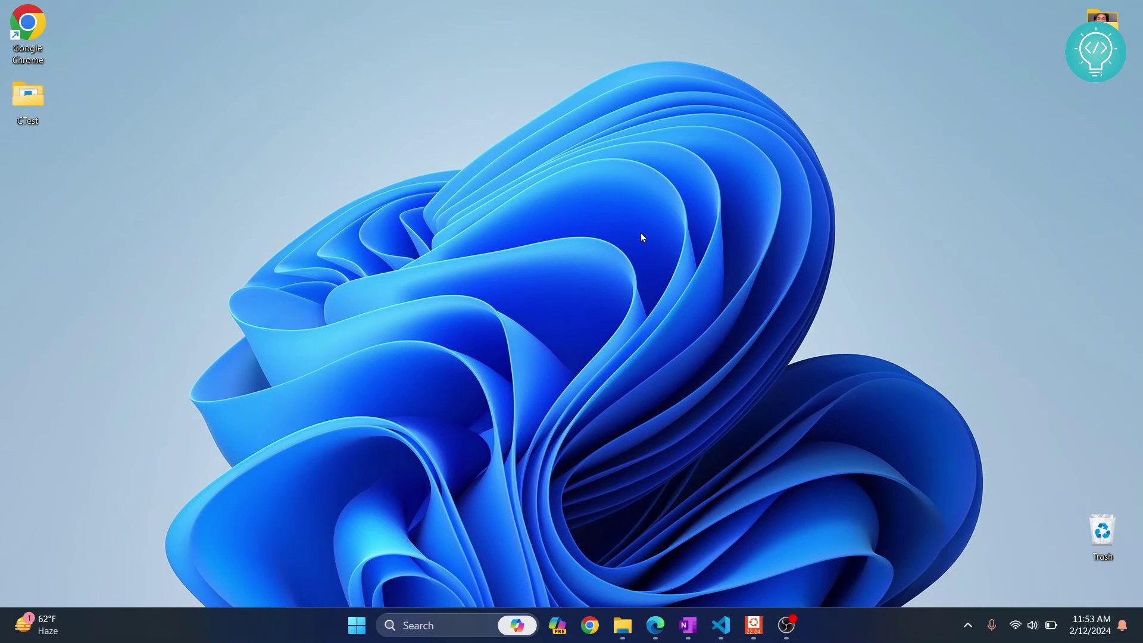
Step: Search the Start menu for PowerShell, replacing the 'cmd' query, to launch it as administrator
key(super)
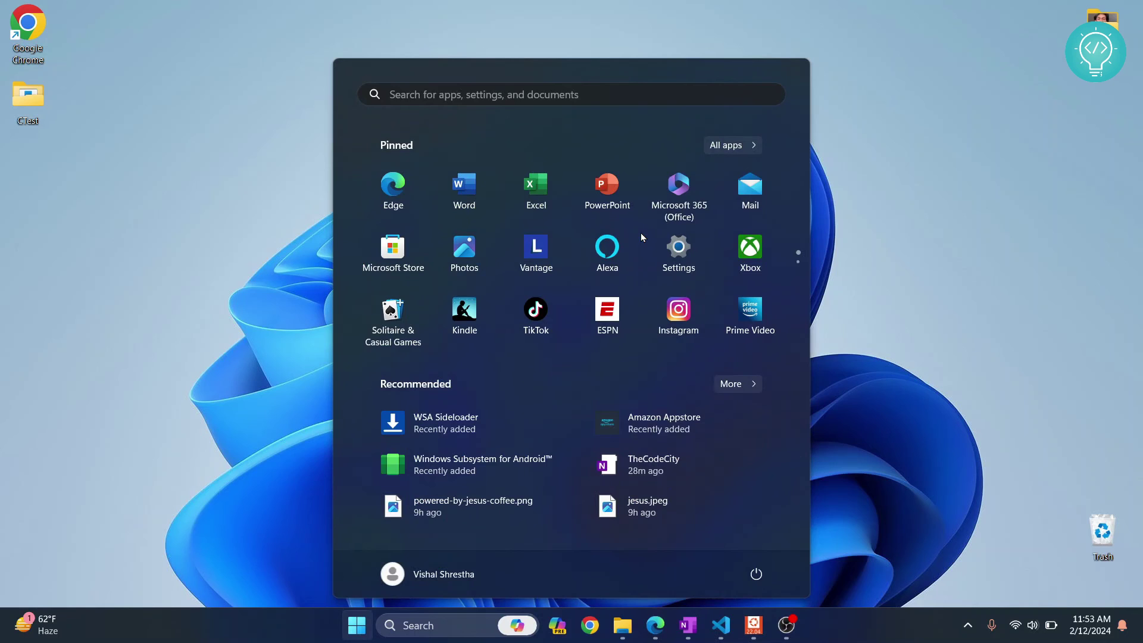
text(cmd)
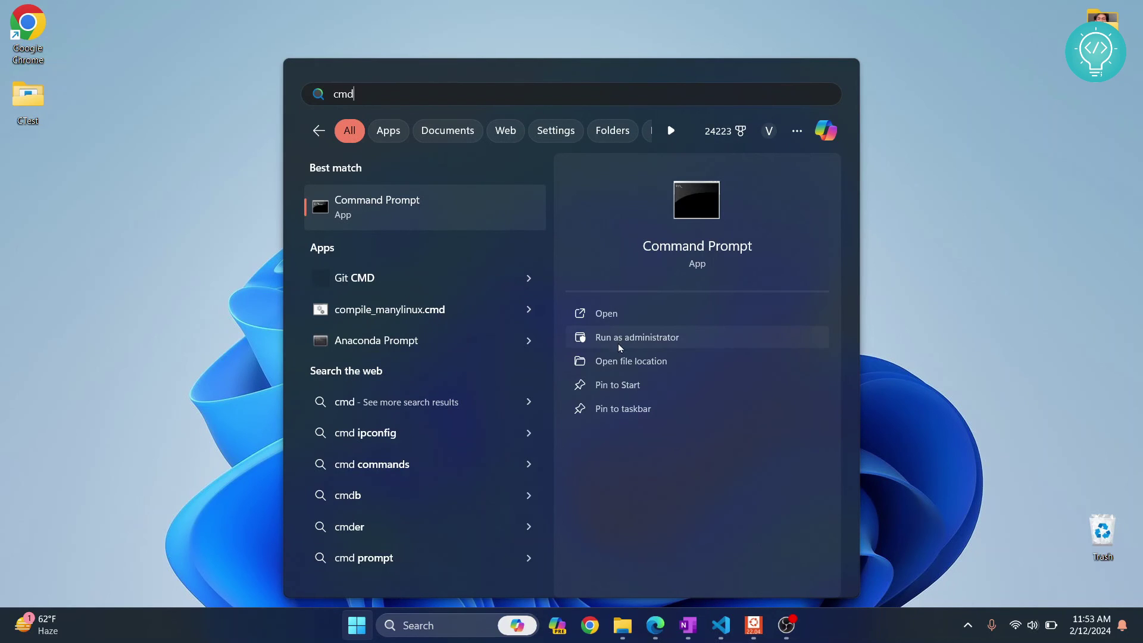
key(BackSpace)
key(BackSpace)
key(BackSpace)
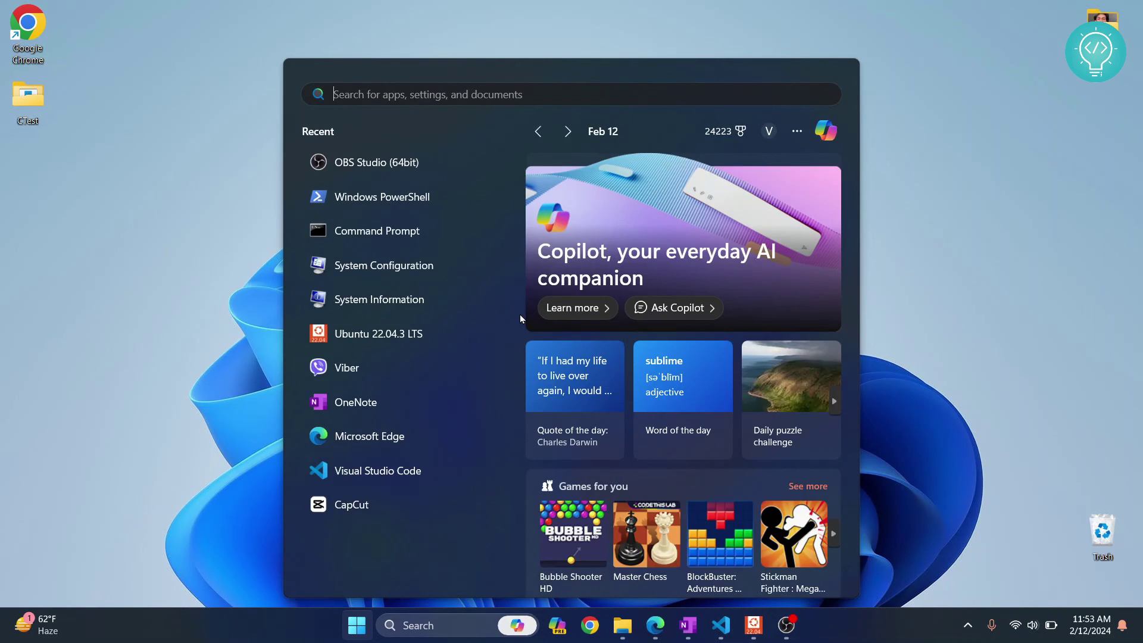
text(powers)
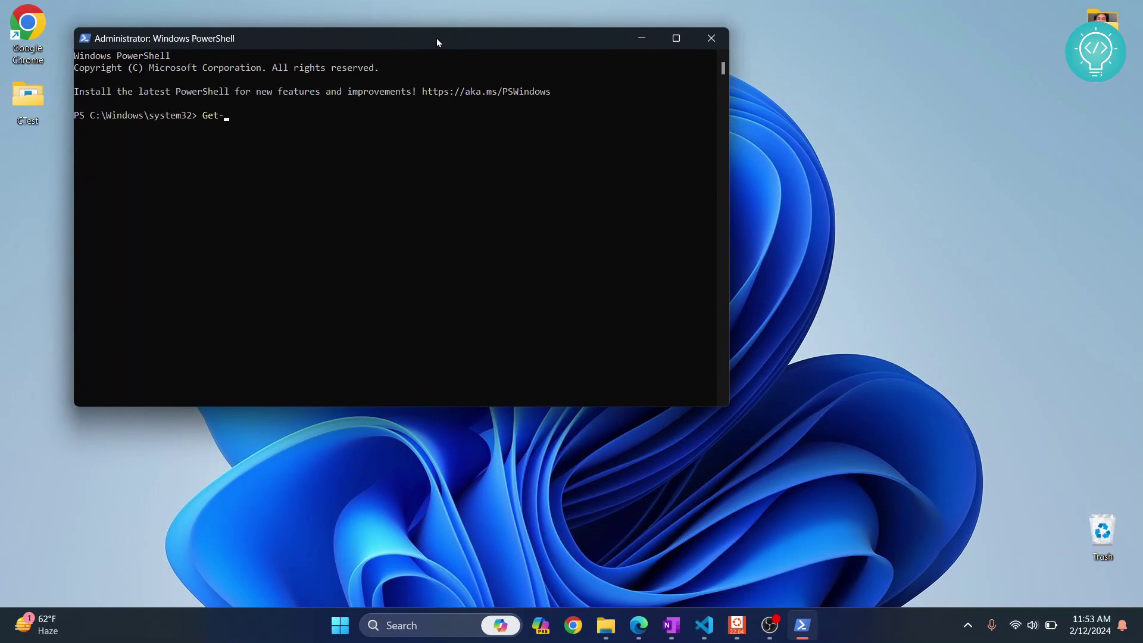
Step: Run Get-Volume to list all four volumes and stretch the PowerShell window to full height
text(Volume)
key(Return)
double_click(541, 28)
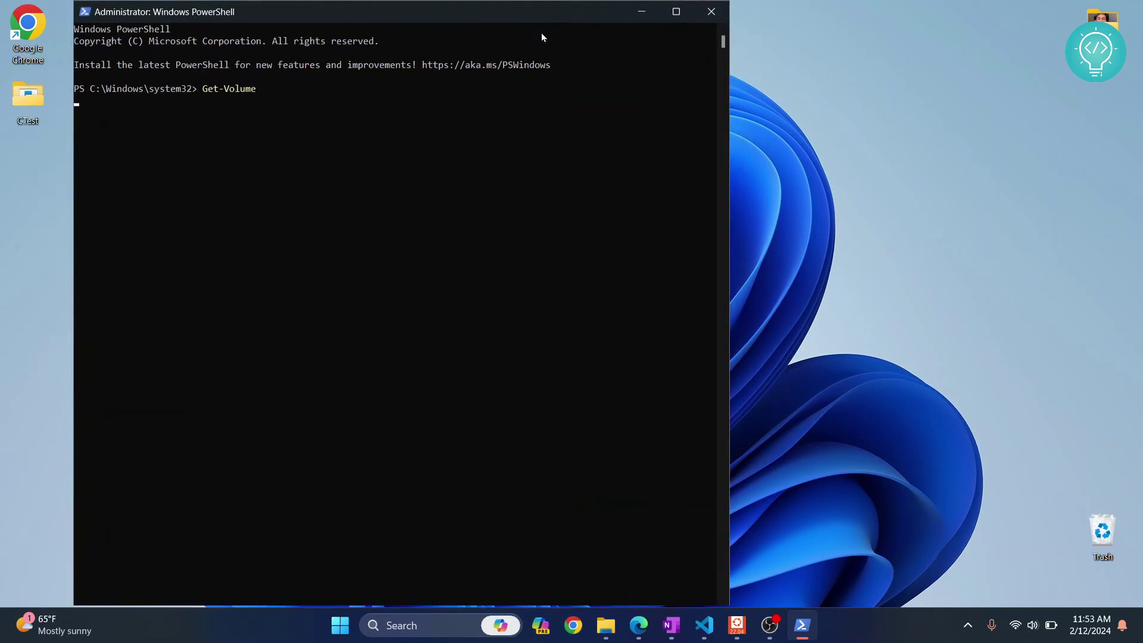
click(77, 138)
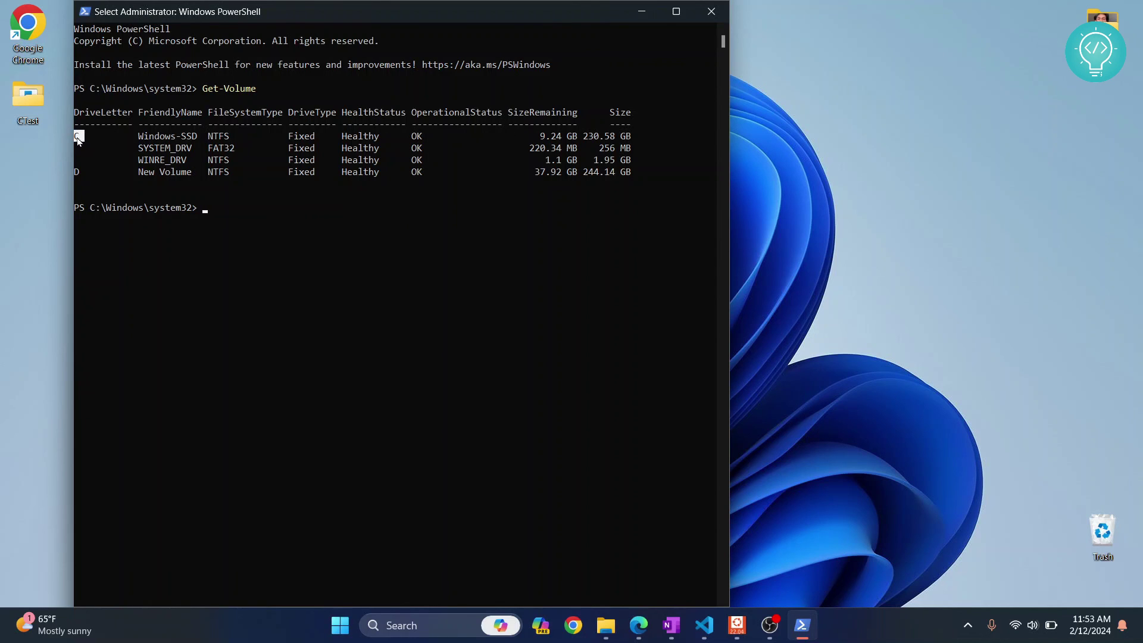
click(78, 172)
drag(577, 139, 535, 142)
drag(583, 138, 641, 138)
drag(77, 172, 84, 174)
drag(532, 173, 630, 177)
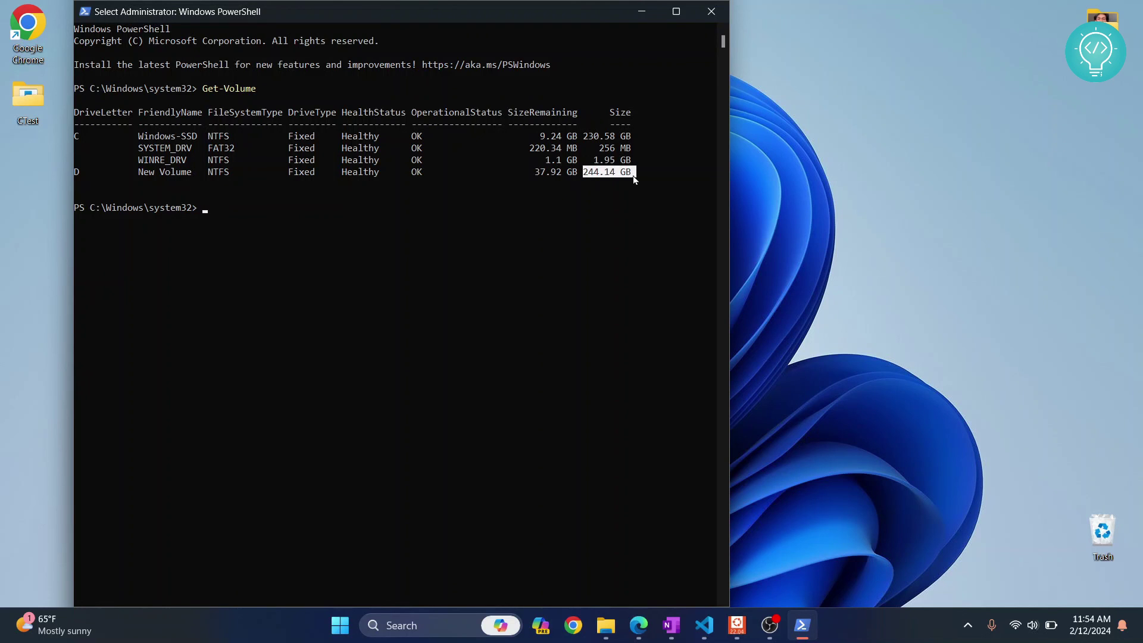